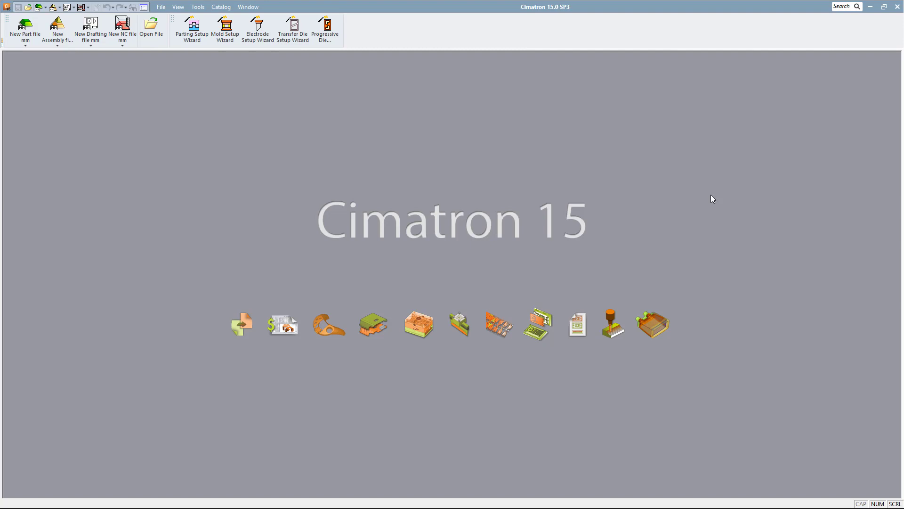
Step: Create a new millimetre part, Part7, from the start screen toolbar
left_click(34, 26)
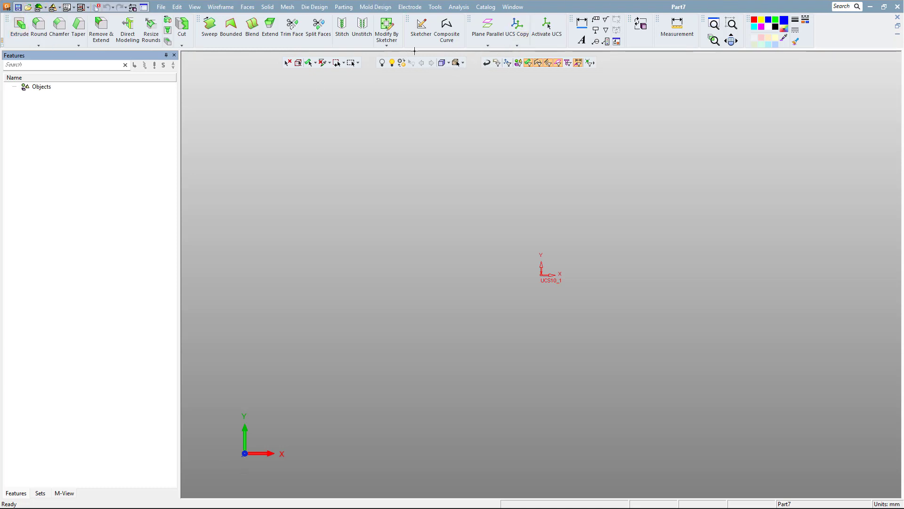
Step: Toggle the Datum, Deformation Correction, Die Tool Design and Electrode toolbars in the toolbar checklist
right_click(831, 33)
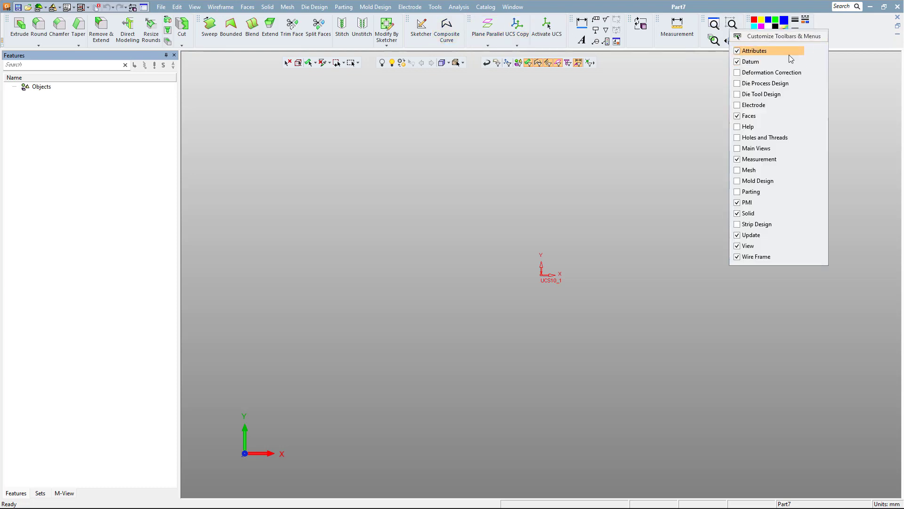
left_click(740, 61)
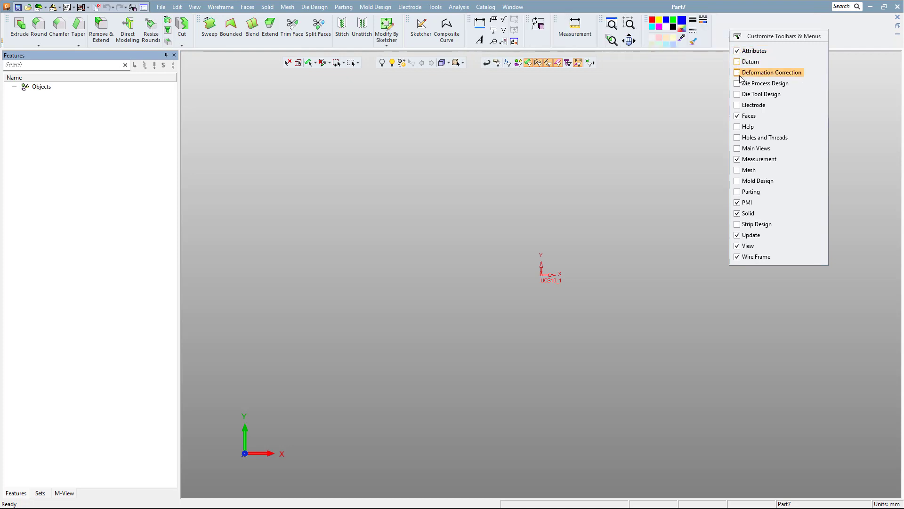
left_click(738, 73)
left_click(738, 73)
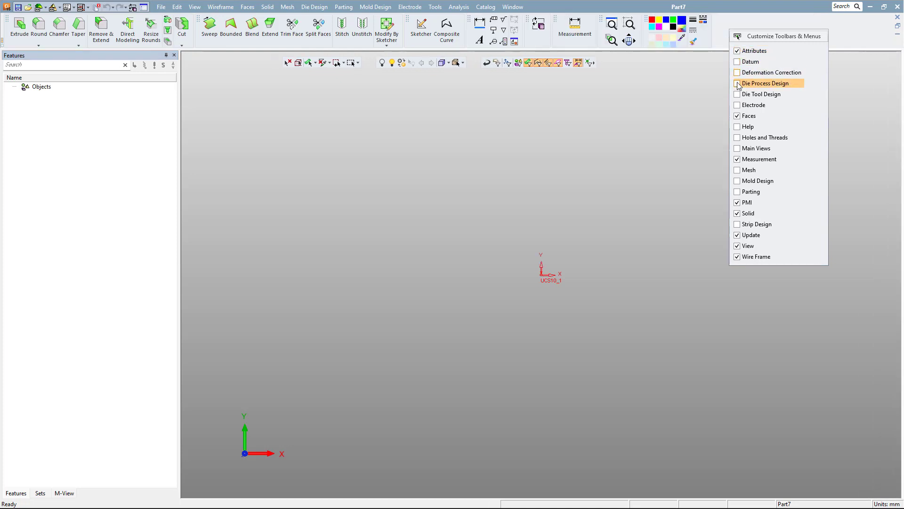
left_click(739, 96)
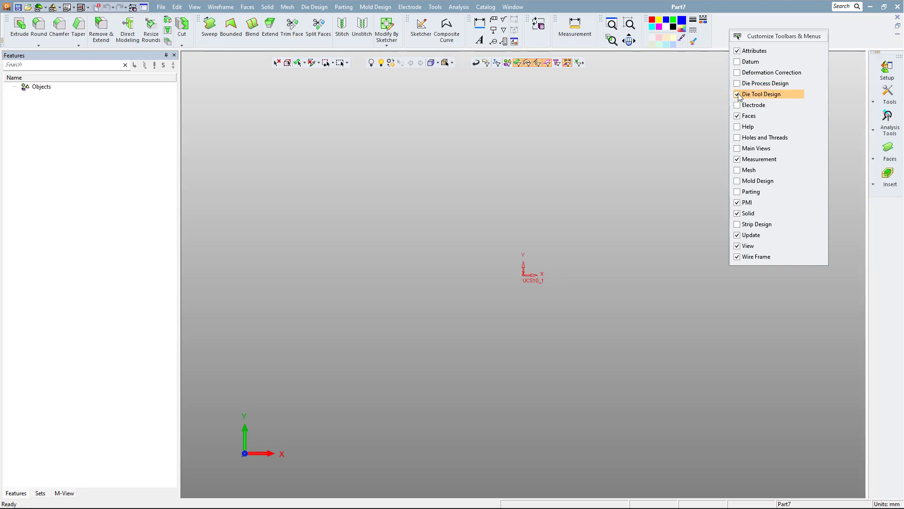
left_click(738, 96)
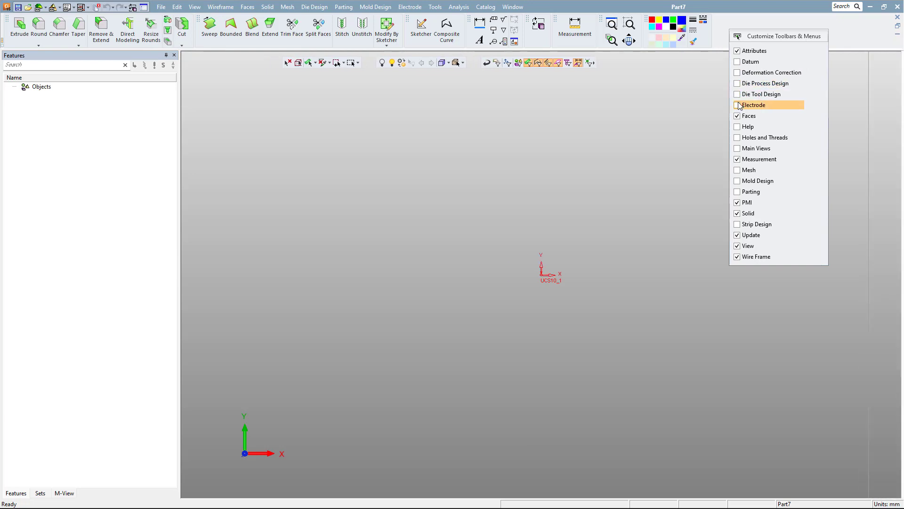
left_click(738, 107)
Step: Toggle the Faces and Measurement toolbars off and on, leaving both shown
left_click(739, 120)
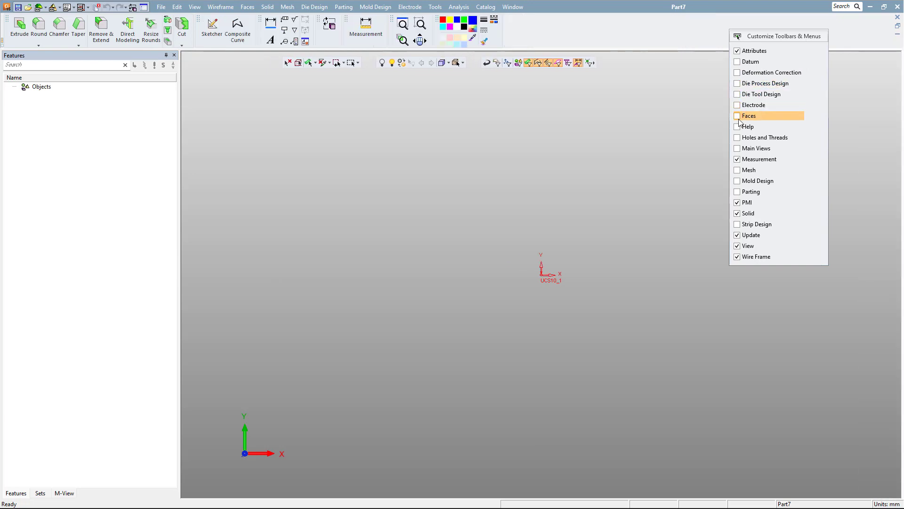
left_click(739, 119)
left_click(739, 120)
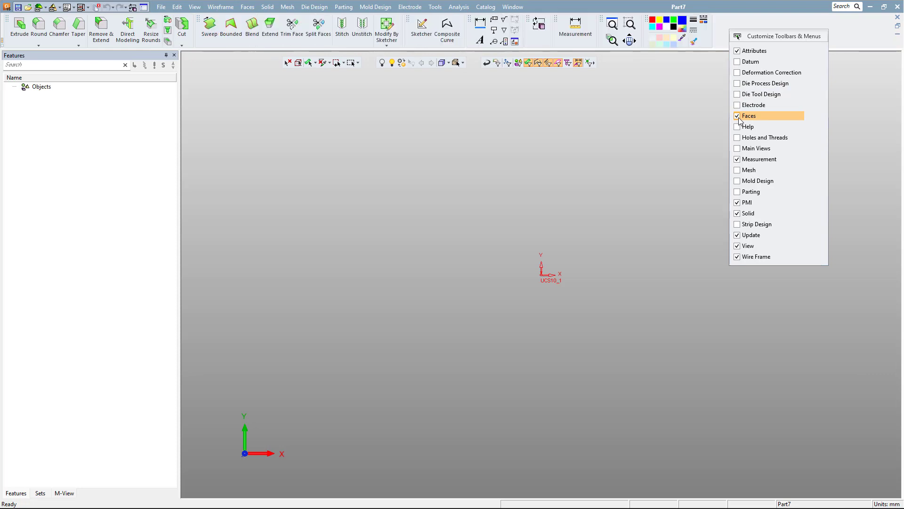
left_click(738, 119)
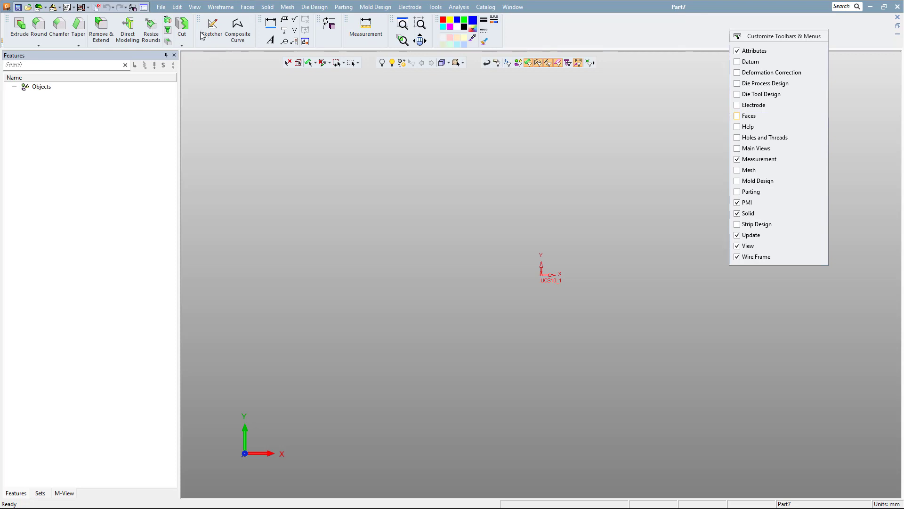
left_click(738, 117)
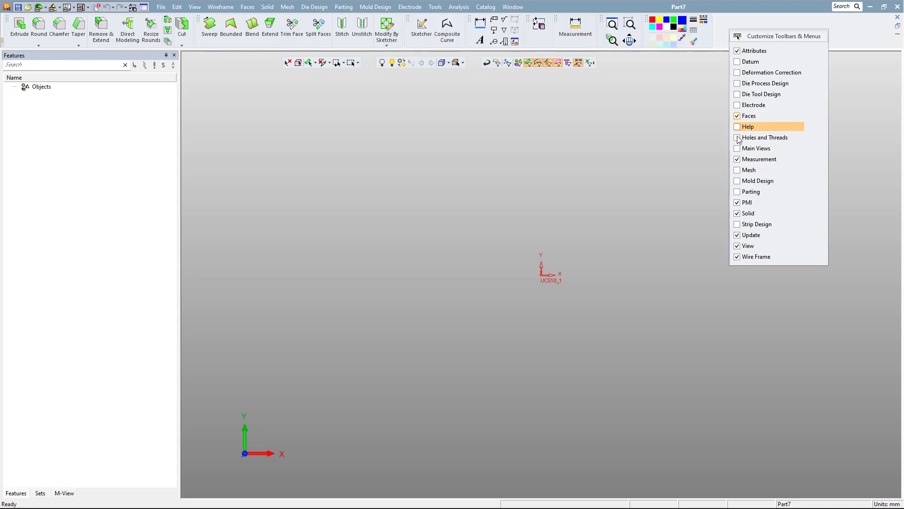
left_click(738, 161)
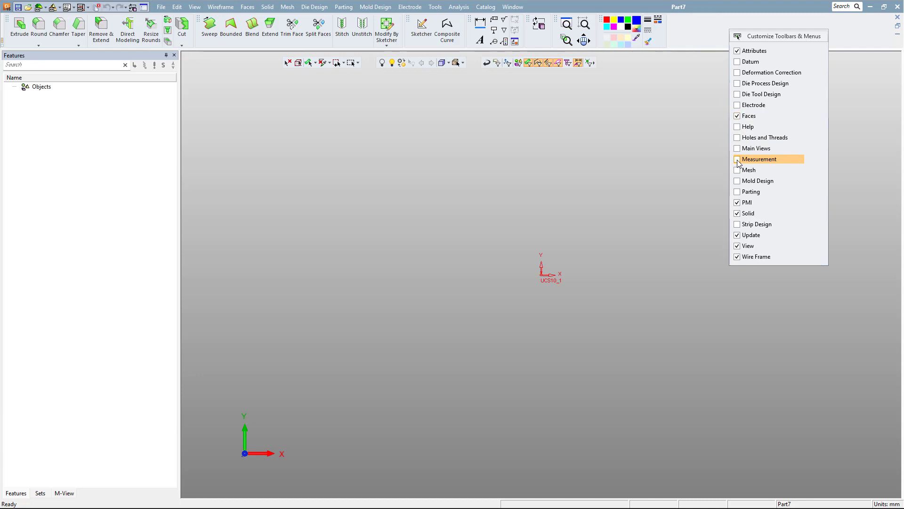
left_click(738, 161)
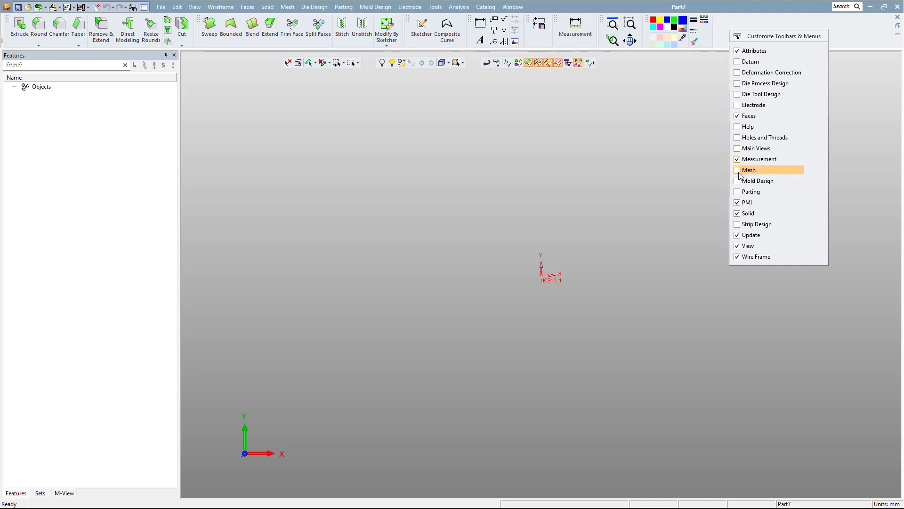
Step: Switch on Mesh, Mold Design, Main Views, Holes and Threads, Die Tool Design and Parting toolbars
left_click(738, 171)
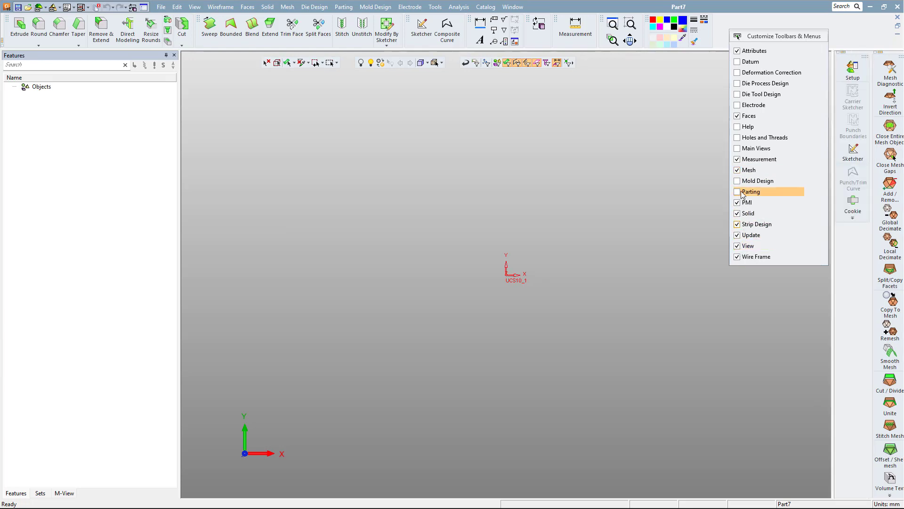
left_click(738, 224)
left_click(738, 181)
left_click(738, 148)
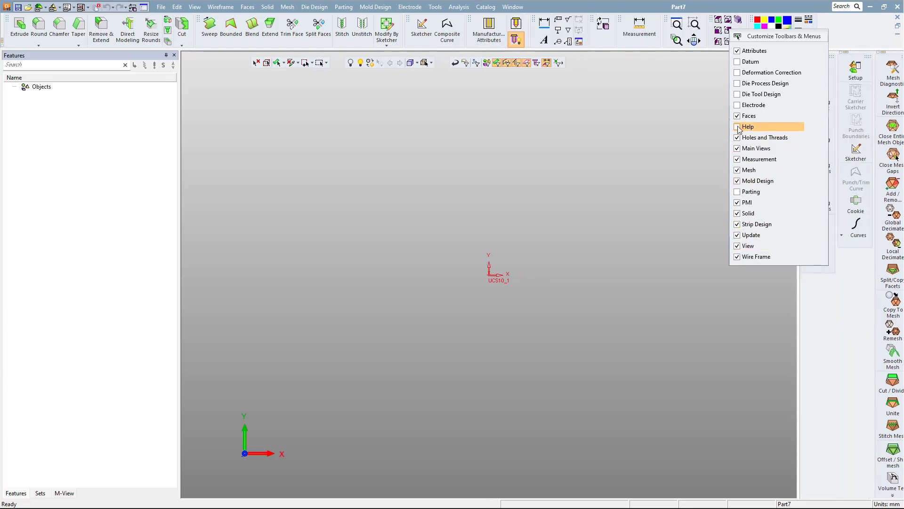
left_click(738, 127)
left_click(738, 105)
left_click(738, 83)
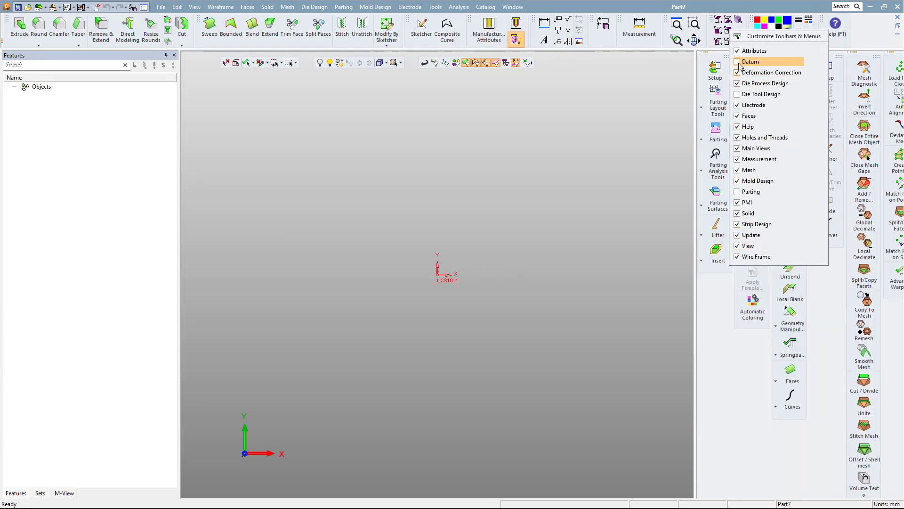
left_click(738, 62)
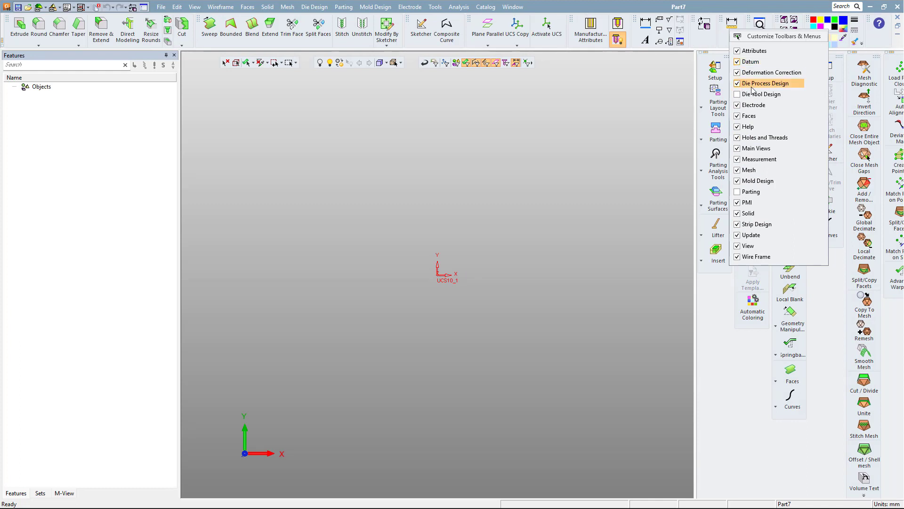
left_click(737, 95)
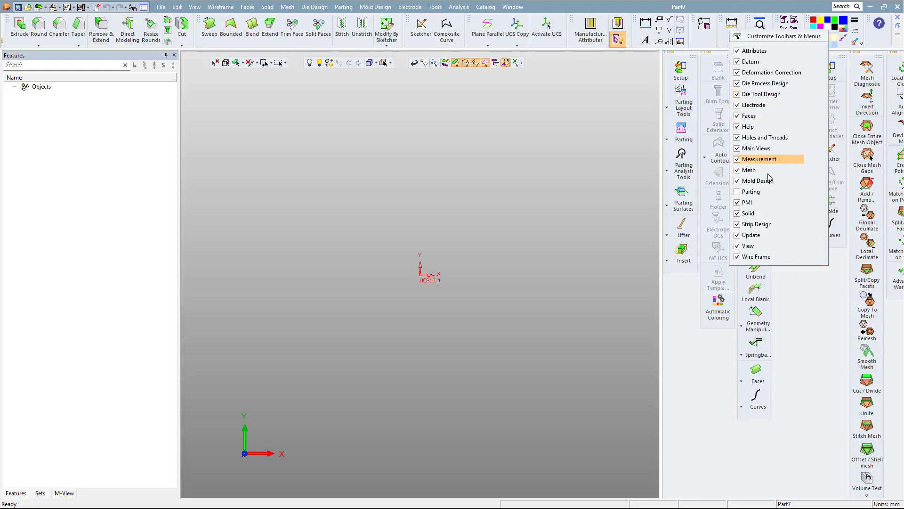
left_click(738, 193)
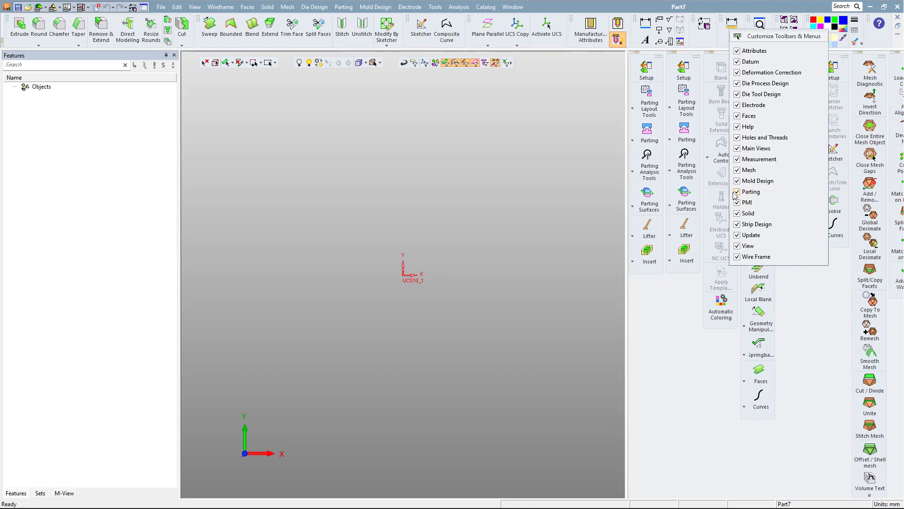
left_click(737, 257)
Step: Untick every toolbar in the checklist, from View and Update up to Datum
left_click(737, 235)
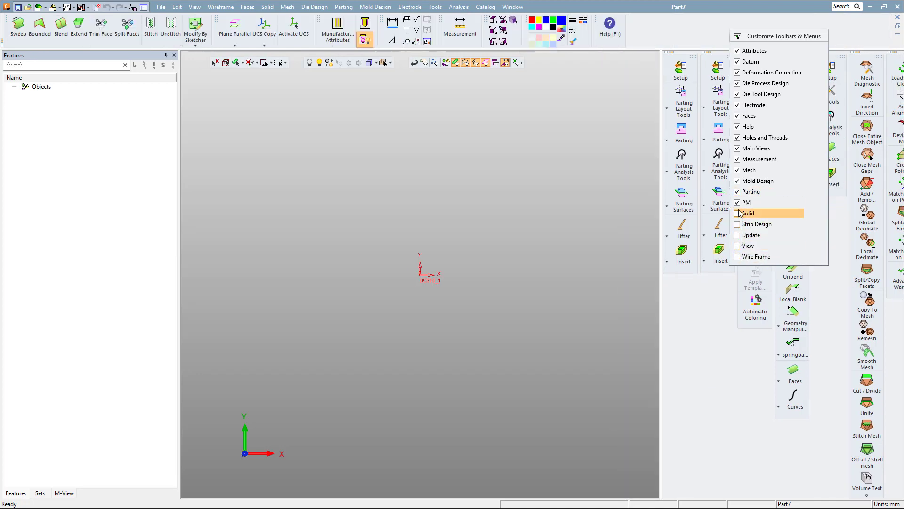
left_click(737, 213)
left_click(738, 203)
left_click(737, 181)
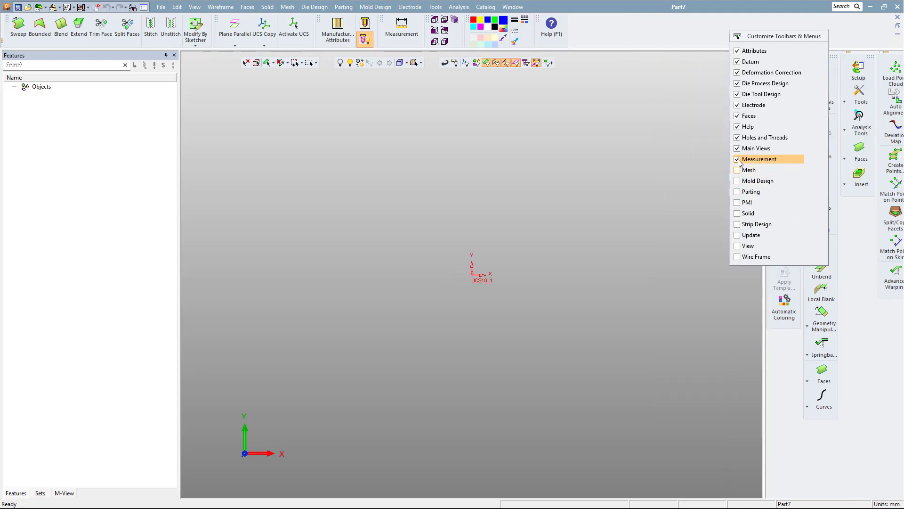
left_click(738, 159)
left_click(738, 138)
left_click(738, 127)
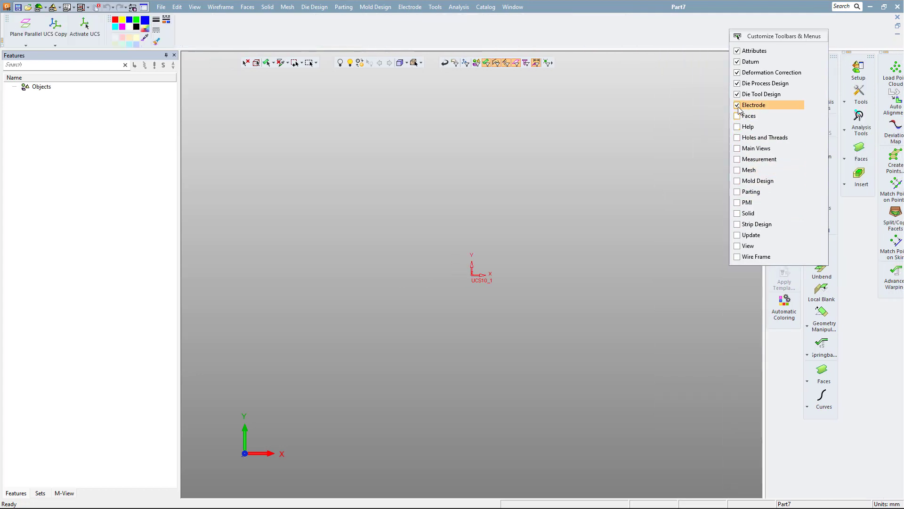
left_click(737, 105)
left_click(738, 83)
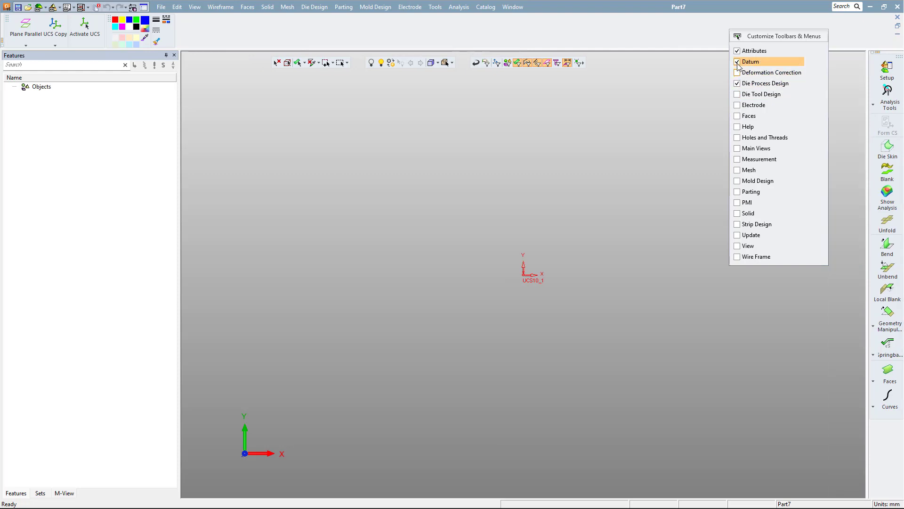
left_click(738, 62)
left_click(738, 83)
left_click(737, 83)
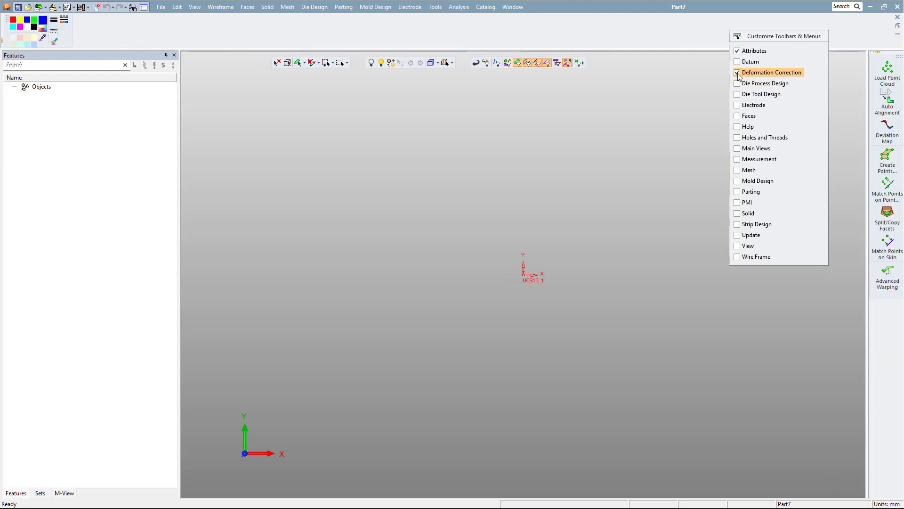
Step: Re-enable the Datum, Faces, Main Views, Measurement and Solid toolbars
left_click(738, 62)
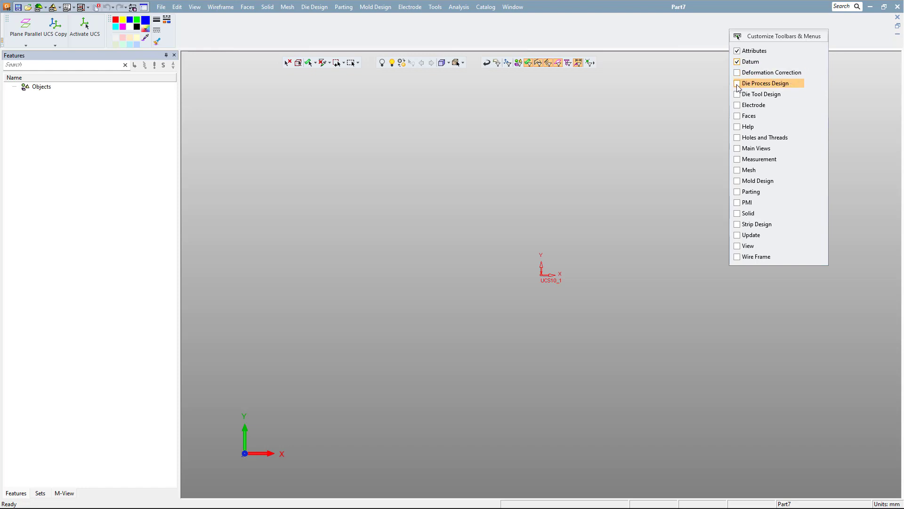
left_click(738, 116)
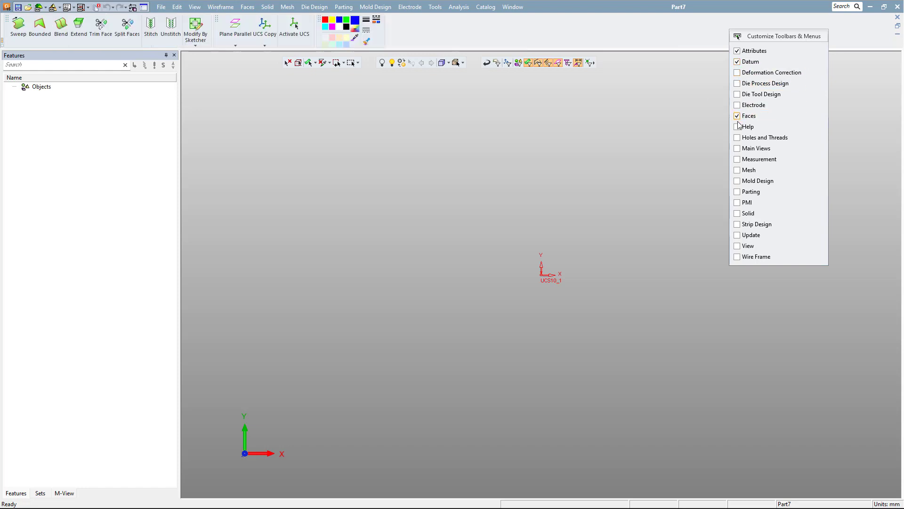
left_click(737, 138)
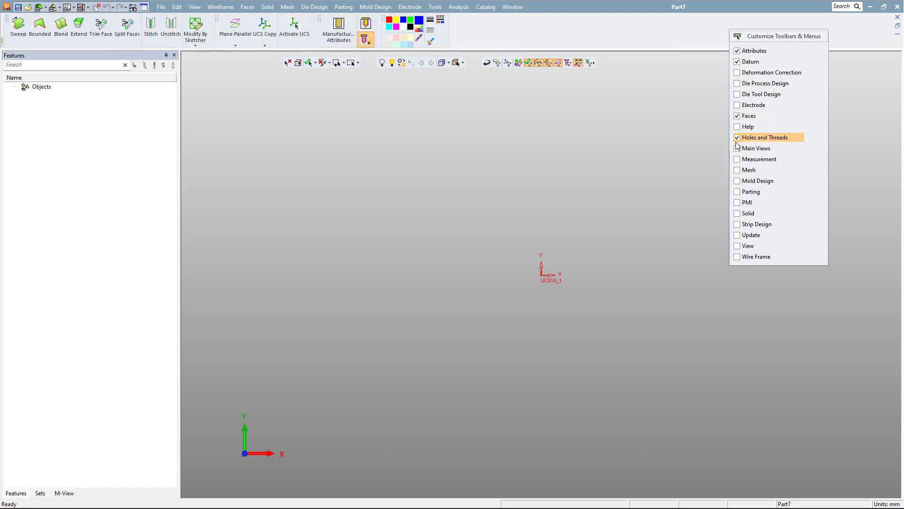
left_click(738, 141)
left_click(738, 149)
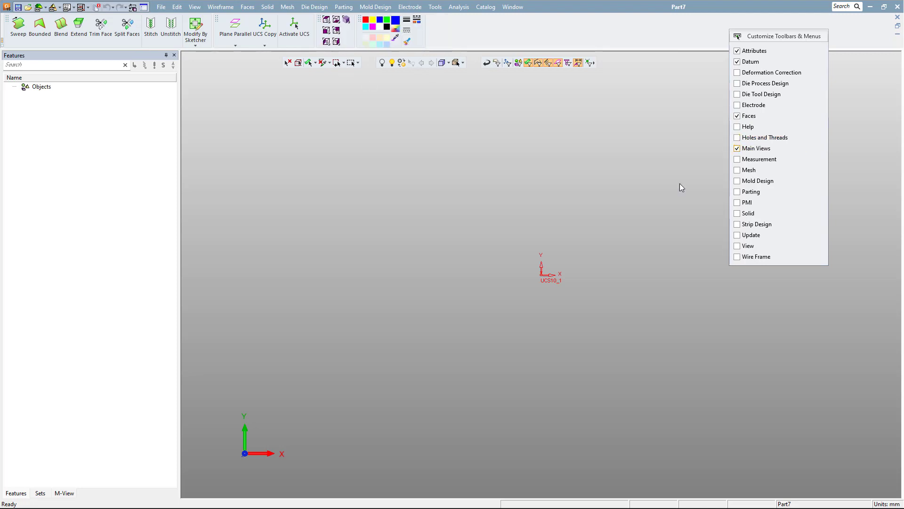
left_click(737, 160)
left_click(737, 181)
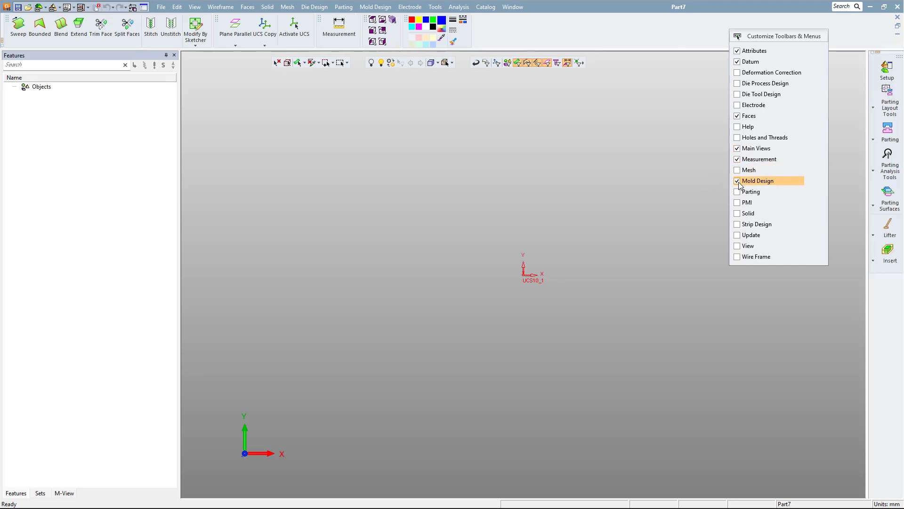
left_click(737, 181)
left_click(737, 214)
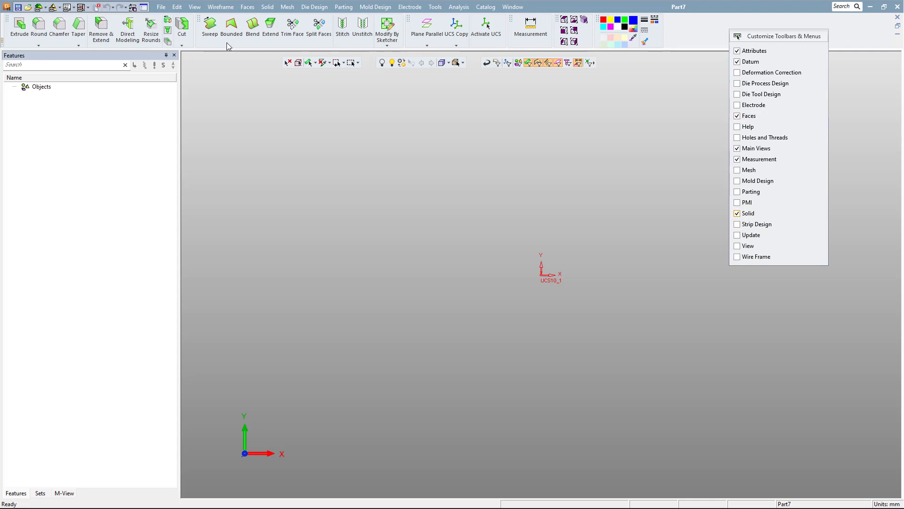
Step: Open the Customize Toolbars & Menus dialog from the toolbar-area context menu
left_click(695, 35)
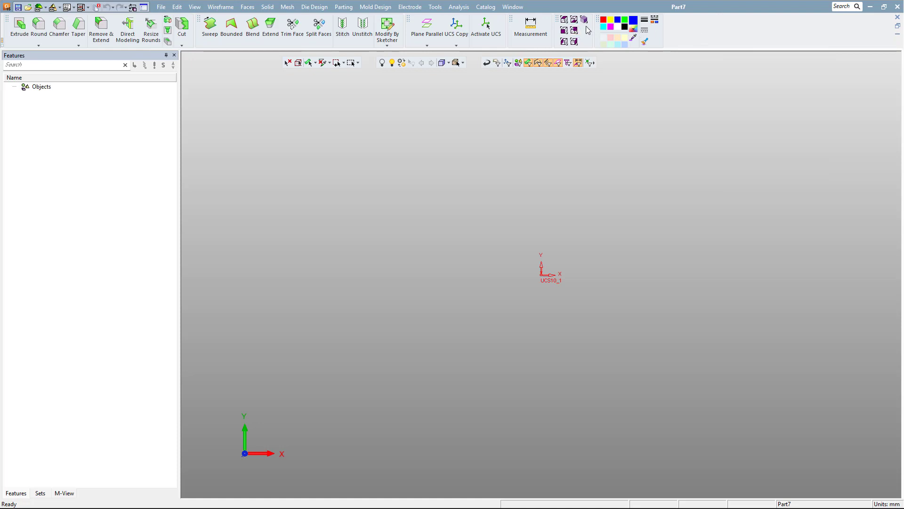
right_click(683, 32)
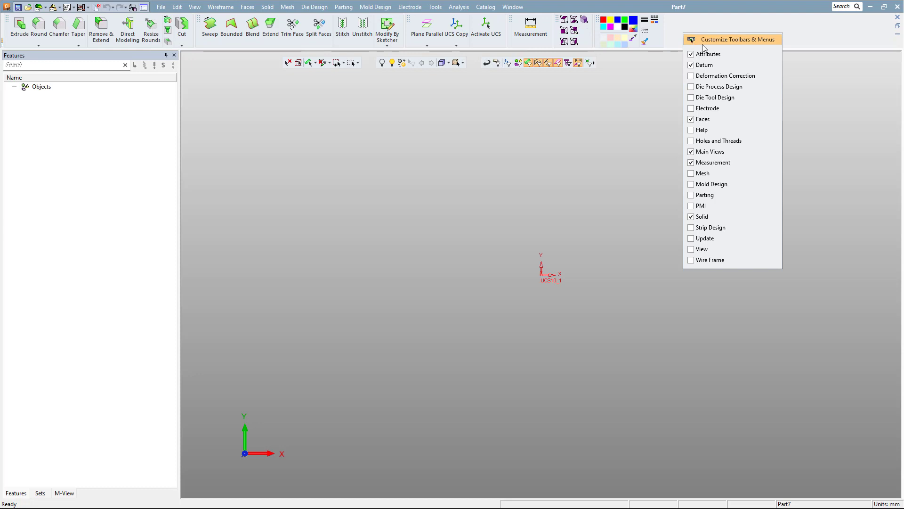
left_click(701, 25)
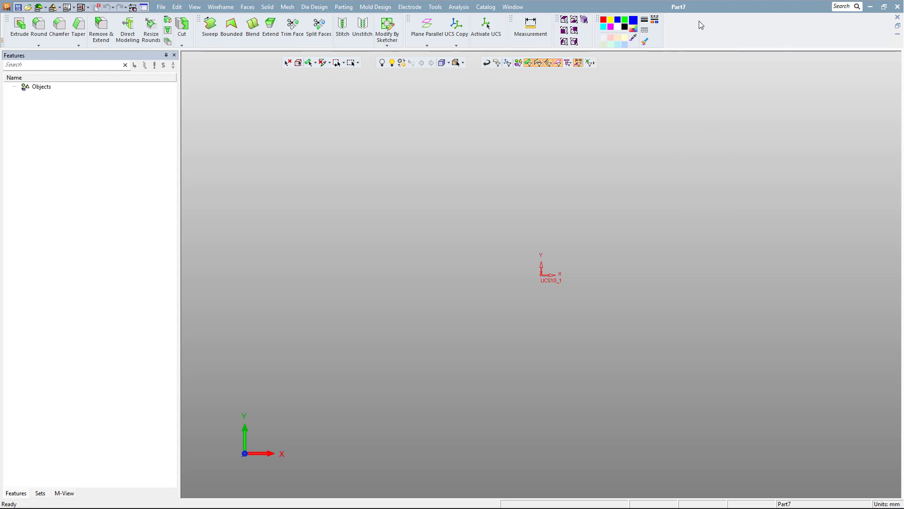
right_click(730, 35)
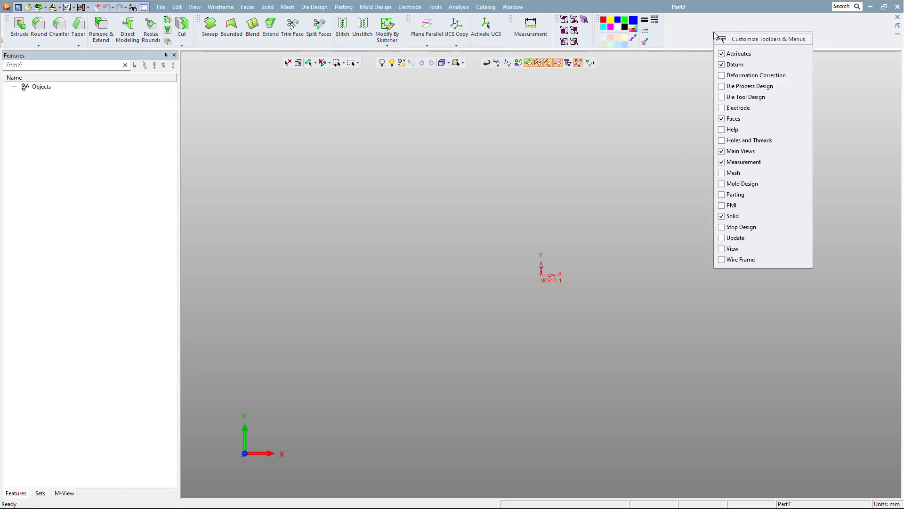
left_click(741, 41)
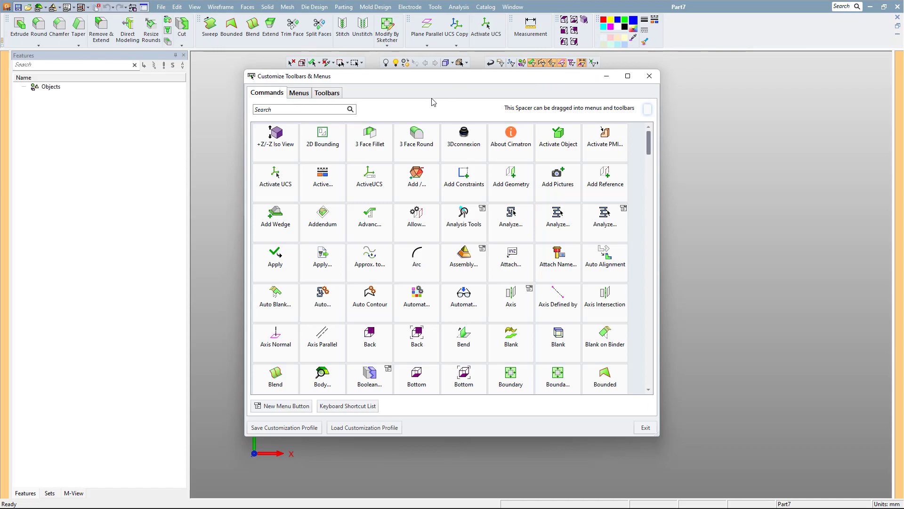
Step: Scroll the Commands grid and drag Activate PMI toward the toolbar
mouse_move(650, 147)
left_mouse_down()
mouse_move(662, 363)
mouse_move(660, 135)
left_mouse_up()
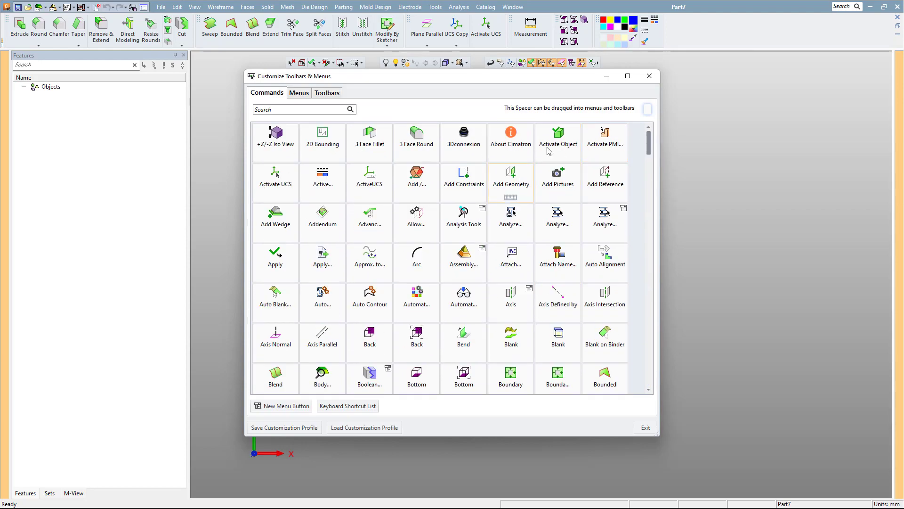
left_click_drag(605, 149, 703, 31)
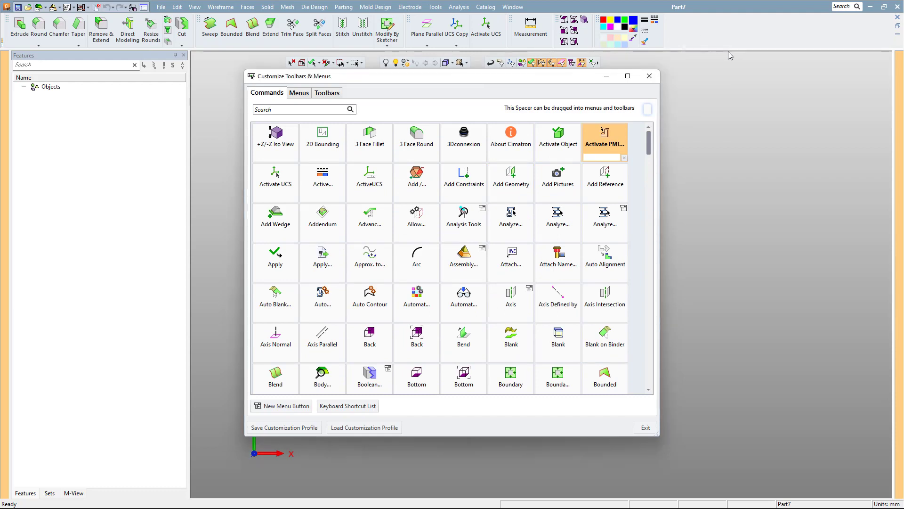
Step: Add an enabled custom toolbar named 'Deneme' via the [New Toolbar] field, then return to Commands
left_click(337, 93)
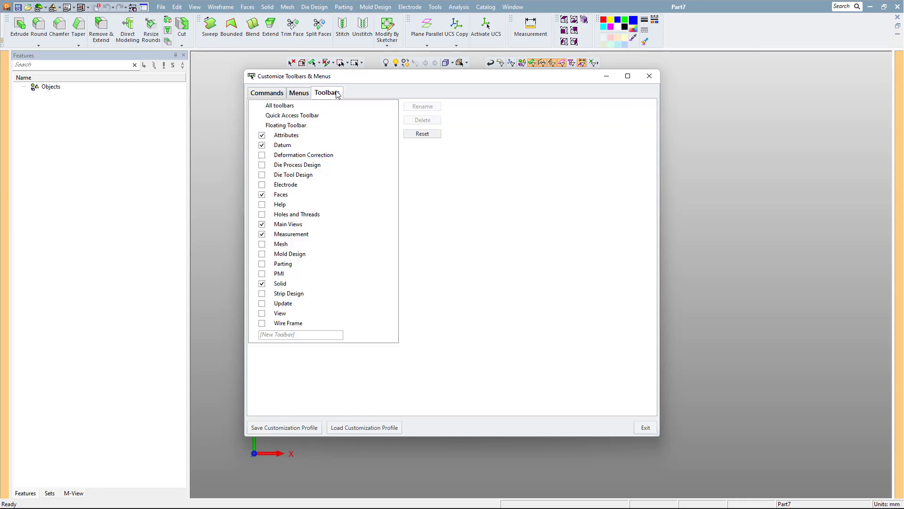
left_click(333, 334)
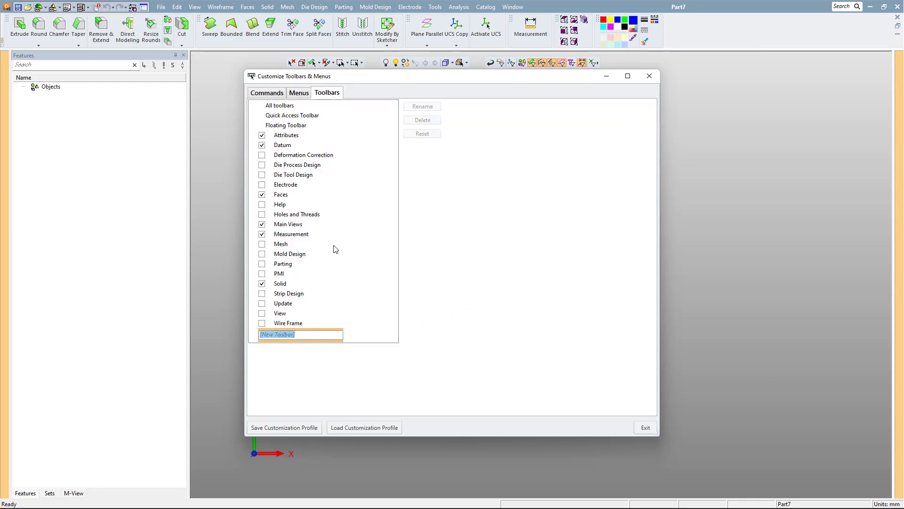
type("Deneme")
key("Return")
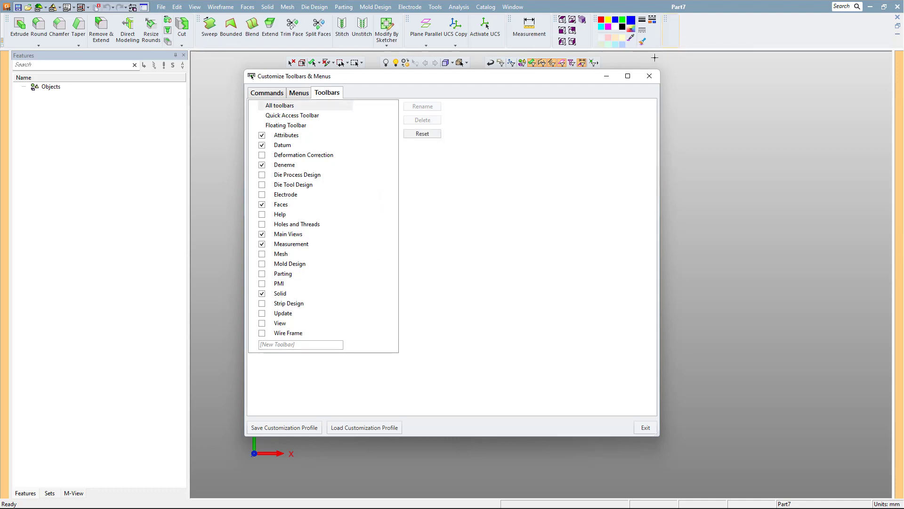
left_click(279, 97)
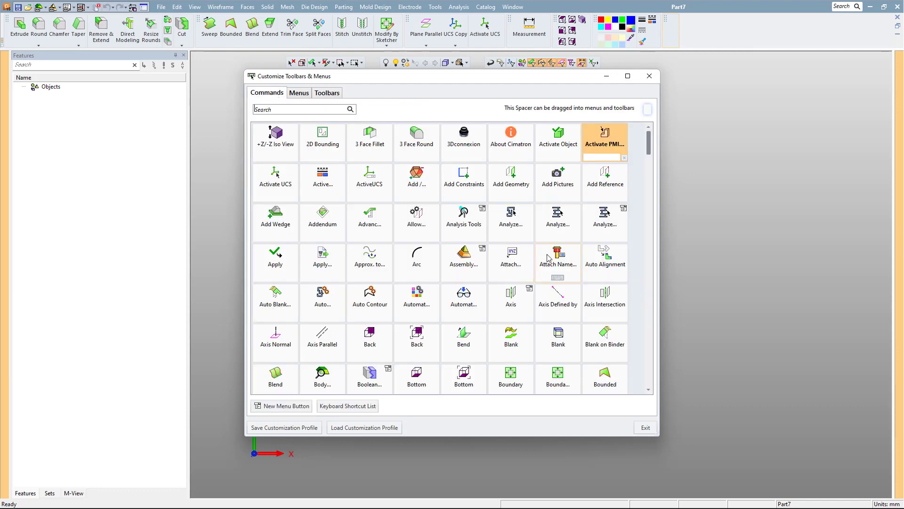
Step: Add Analyze, Copy Wire, Create Report, Datum and Dimension to the toolbar, then drag several back off
mouse_move(511, 218)
left_click_drag(515, 224, 677, 24)
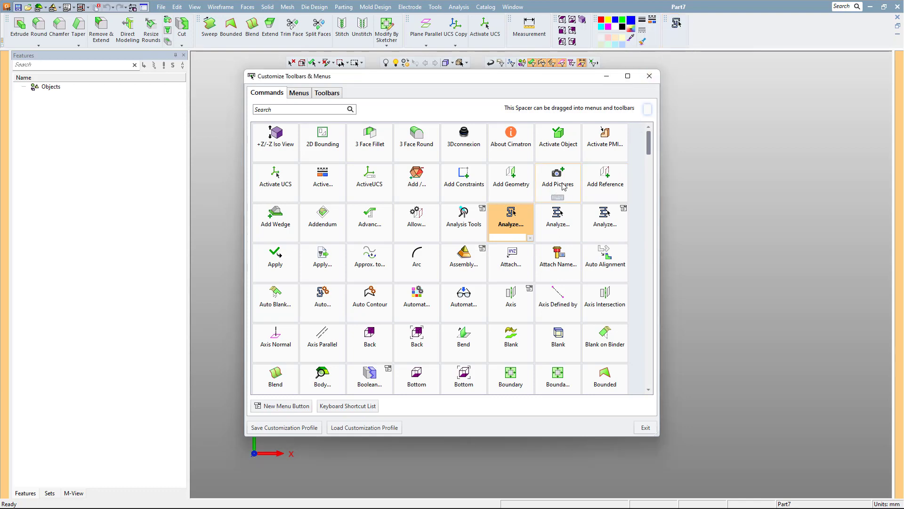
scroll(652, 150, "down", 2)
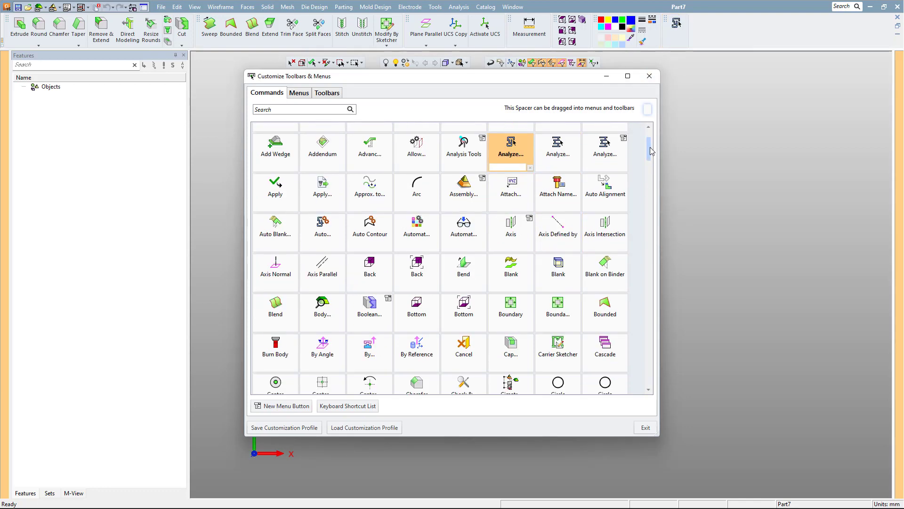
left_click_drag(652, 150, 649, 183)
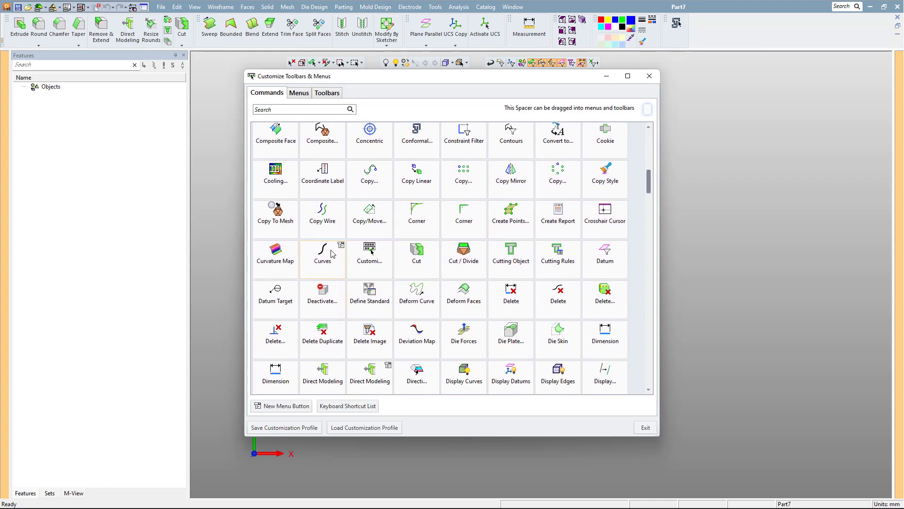
left_click_drag(322, 212, 677, 38)
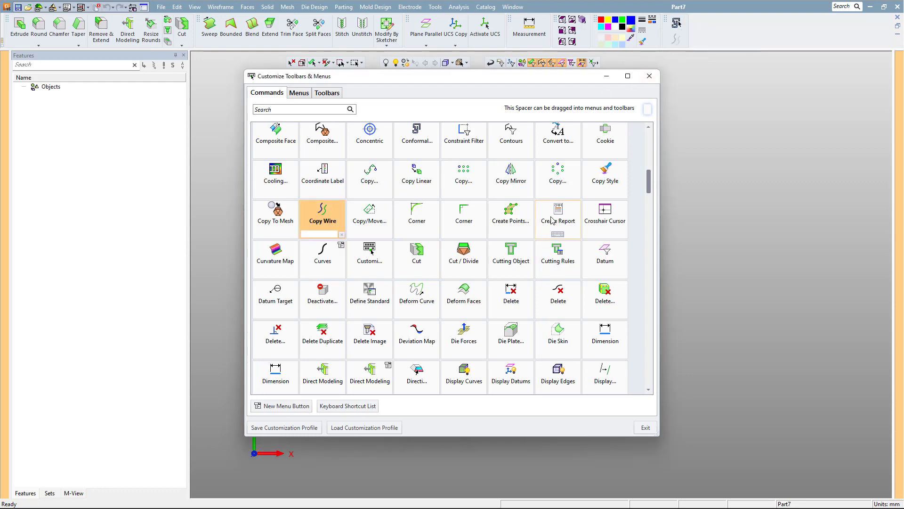
left_click_drag(553, 220, 677, 40)
left_click_drag(605, 255, 715, 37)
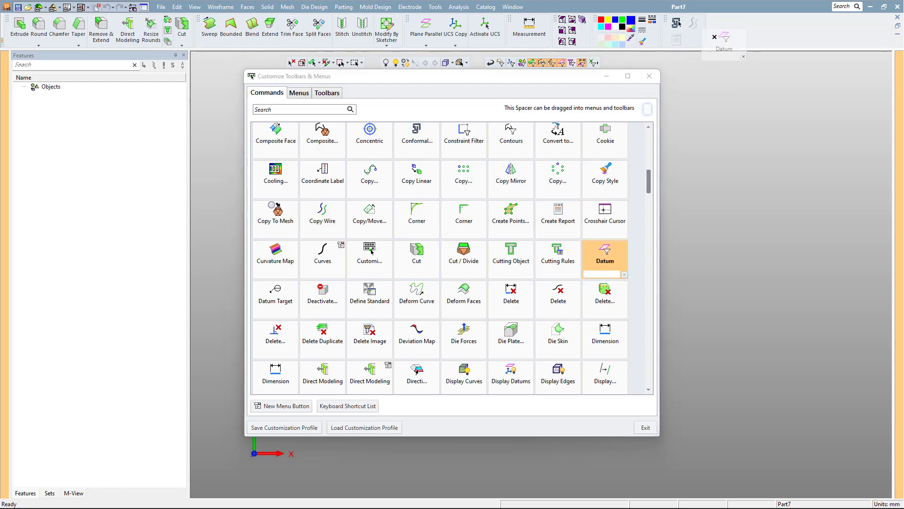
left_click_drag(605, 332, 702, 60)
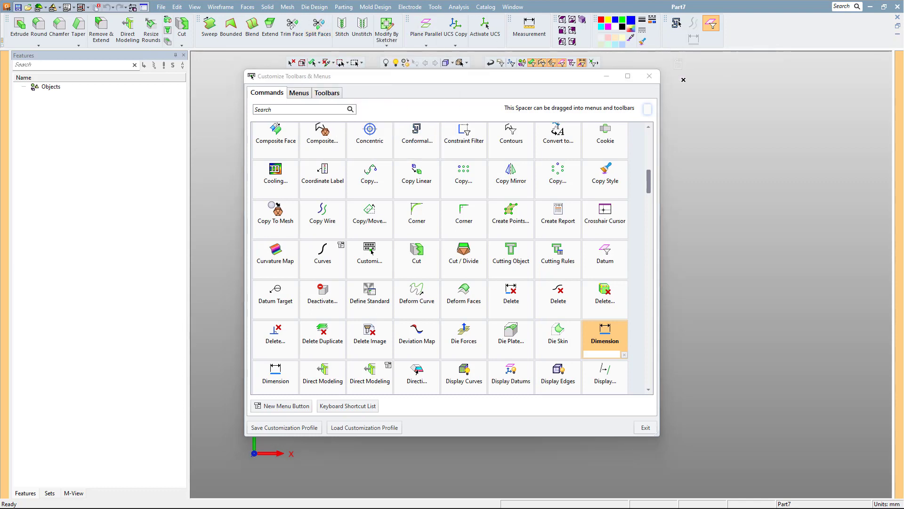
left_click_drag(680, 44, 691, 54)
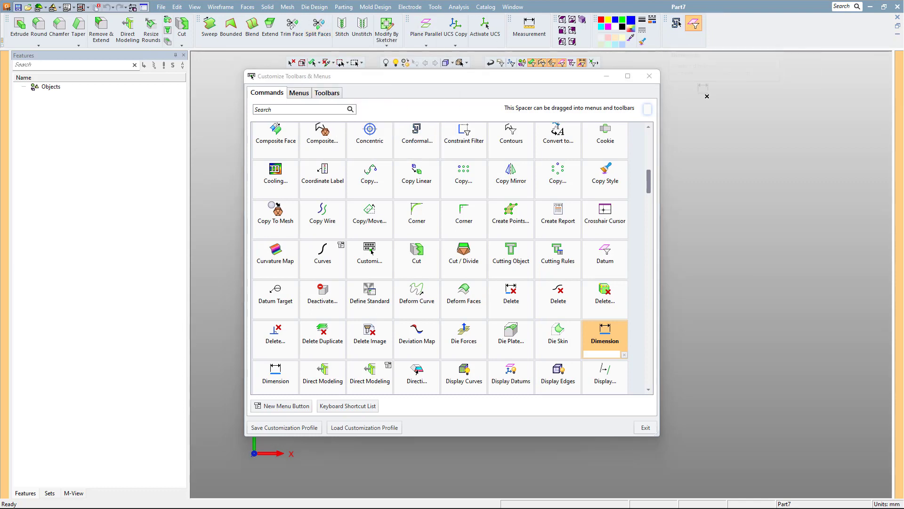
mouse_move(693, 23)
left_mouse_down()
mouse_move(694, 61)
mouse_move(709, 85)
left_mouse_up()
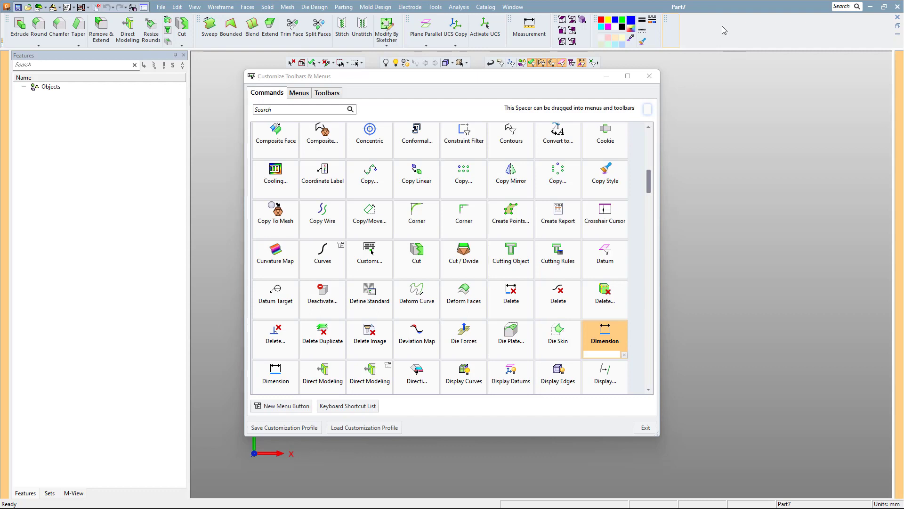
Step: Switch on the View toolbar from the Toolbars list, then return to Commands
left_click(333, 93)
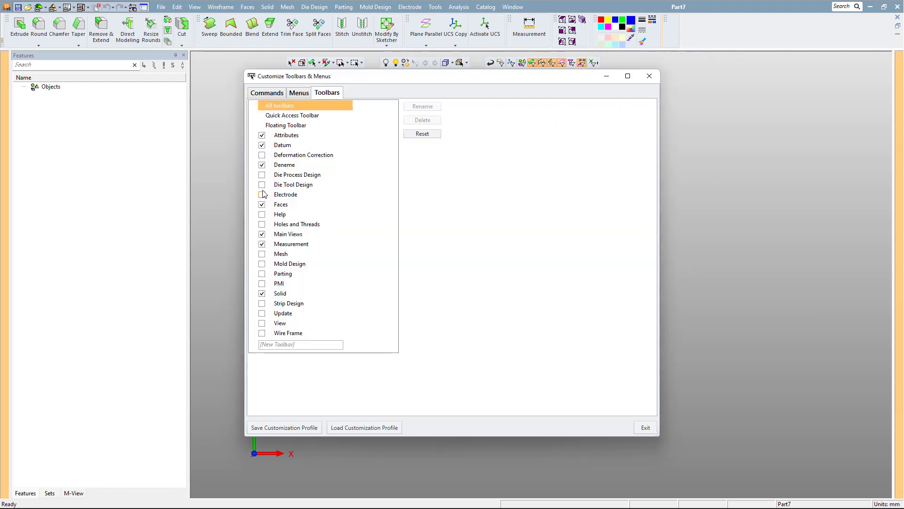
left_click(262, 155)
left_click(262, 324)
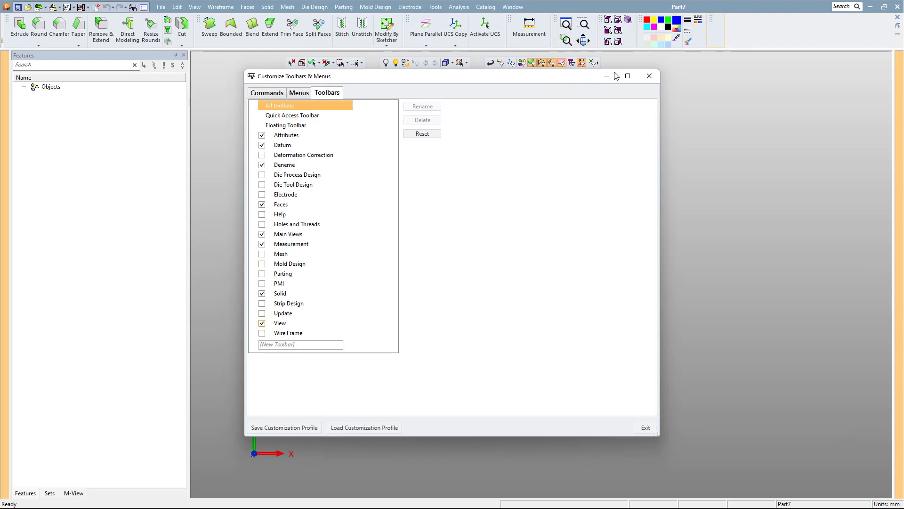
left_click(299, 93)
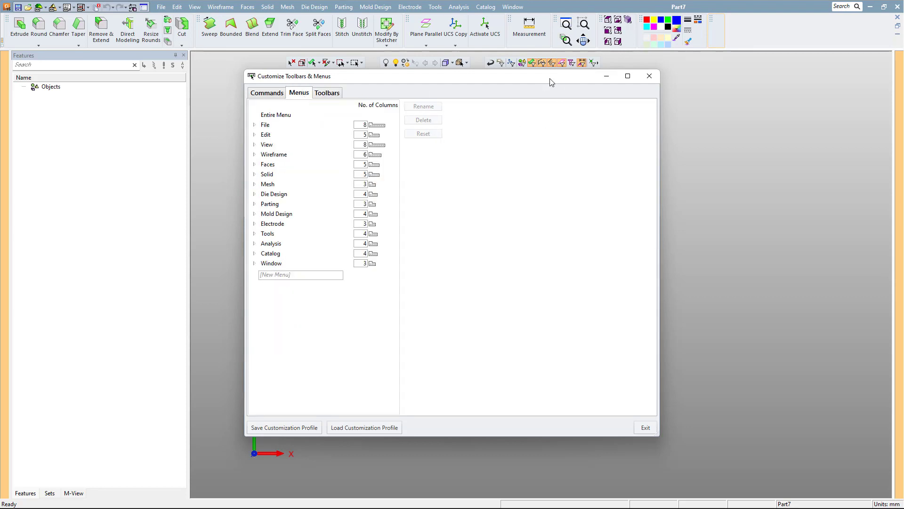
left_click(259, 93)
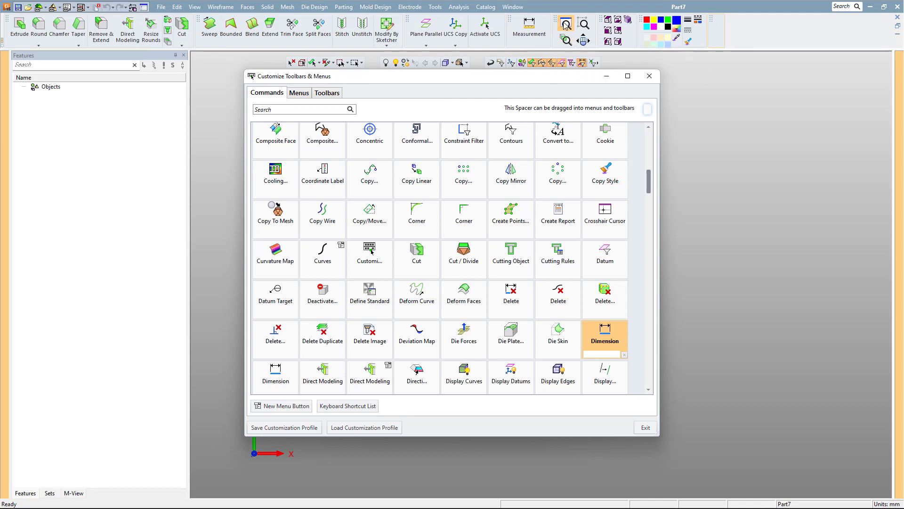
Step: Replace a zoom tool on the toolbar with a Copy command and close the dialog
left_click_drag(566, 39, 717, 94)
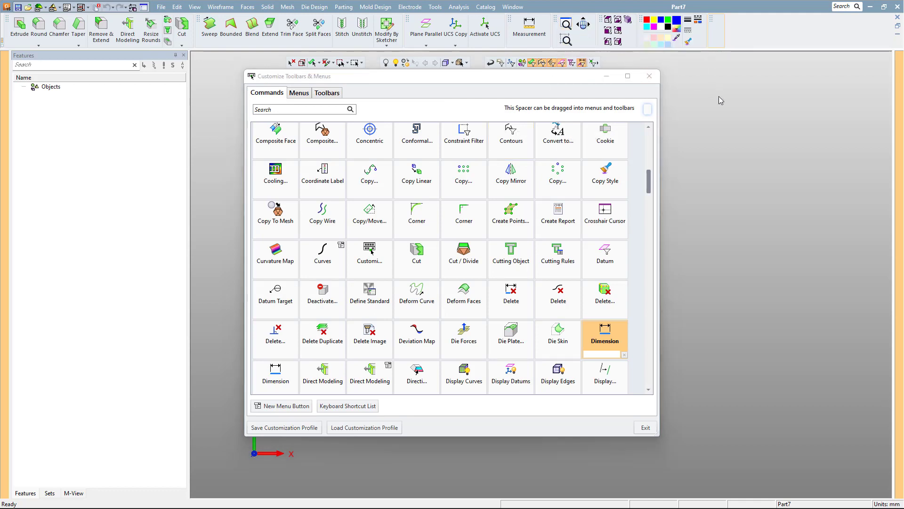
left_click_drag(558, 173, 583, 40)
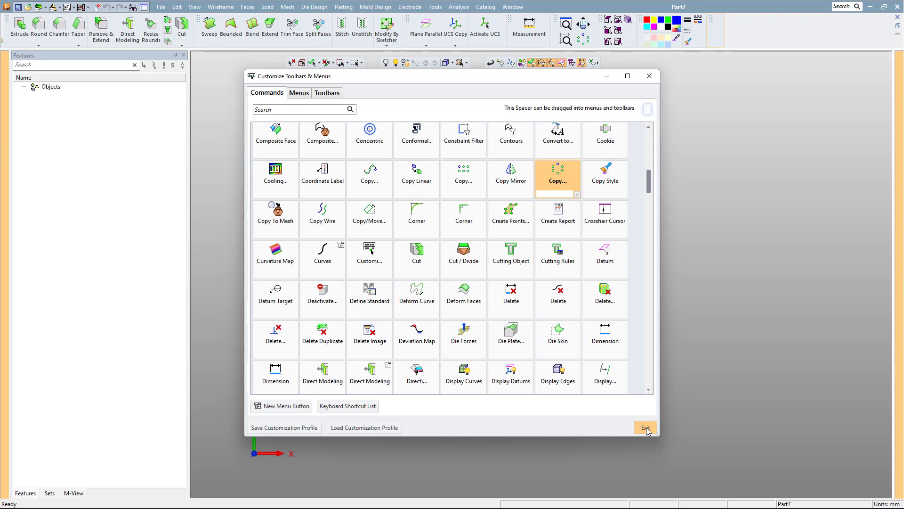
left_click(646, 428)
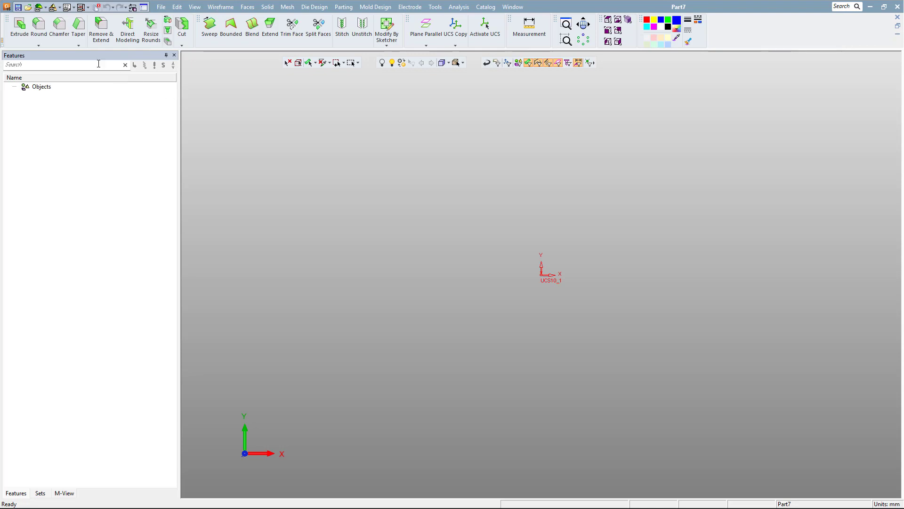
Step: Float the Features panel, re-dock it on the left at a narrower width, and keep it pinned
mouse_move(91, 55)
left_mouse_down()
mouse_move(64, 256)
mouse_move(22, 278)
mouse_move(452, 70)
mouse_move(465, 180)
mouse_move(876, 299)
mouse_move(889, 279)
left_mouse_up()
mouse_move(805, 59)
left_mouse_down()
mouse_move(490, 167)
mouse_move(47, 262)
mouse_move(21, 279)
left_mouse_up()
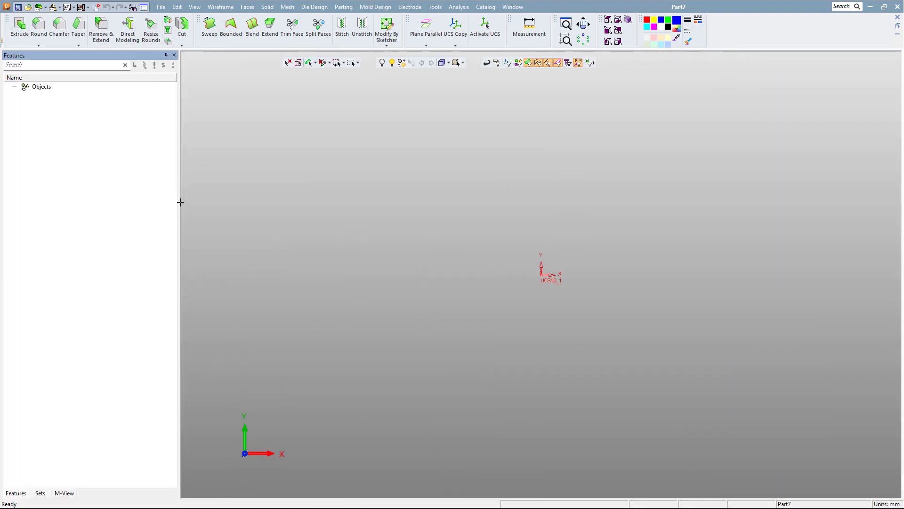
mouse_move(181, 201)
left_mouse_down()
mouse_move(127, 210)
mouse_move(127, 175)
left_mouse_up()
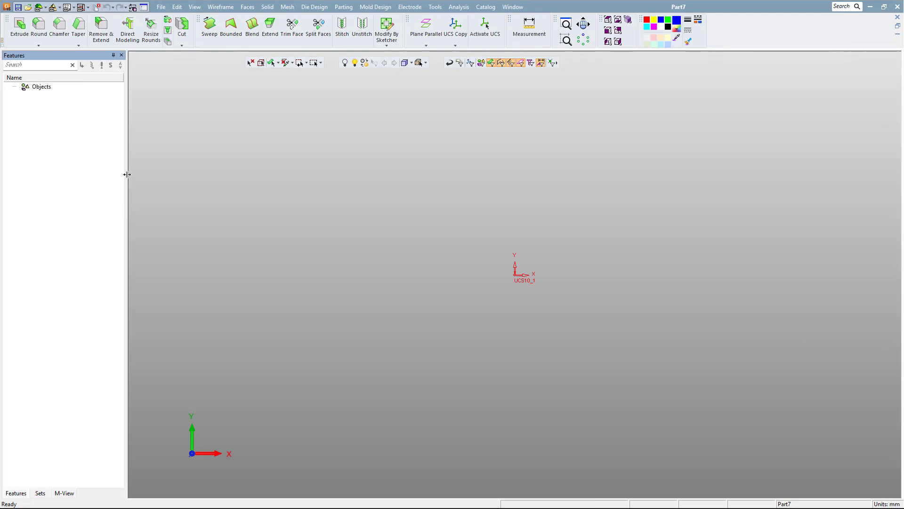
left_click(112, 55)
left_click(5, 71)
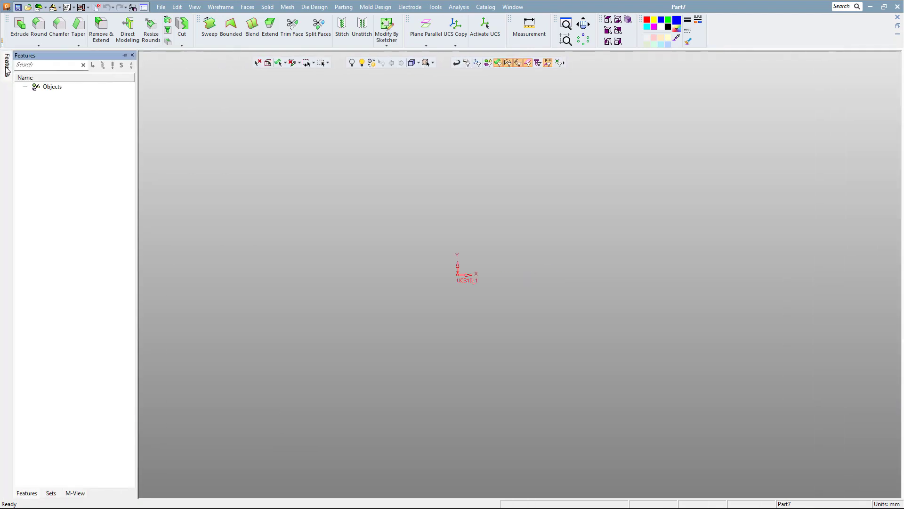
left_click(125, 55)
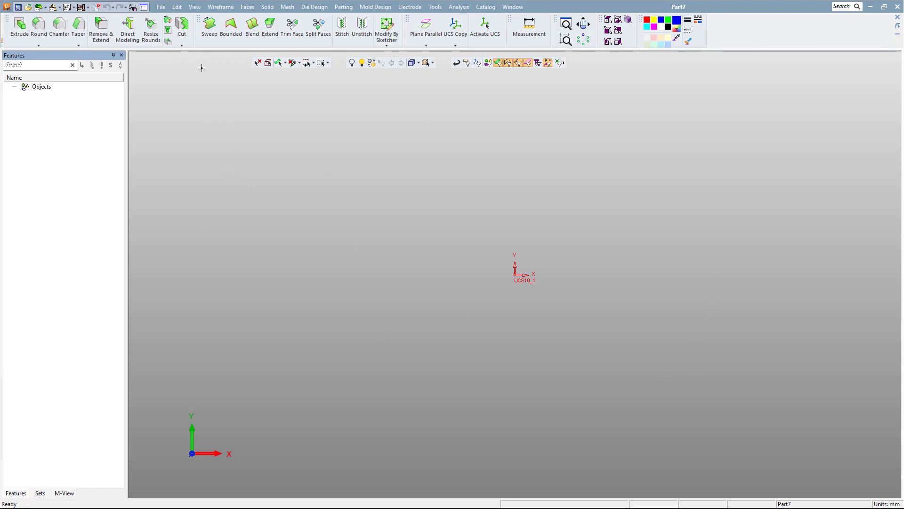
Step: Open the Preferences Editor at General > Colors and Styles
left_click(144, 7)
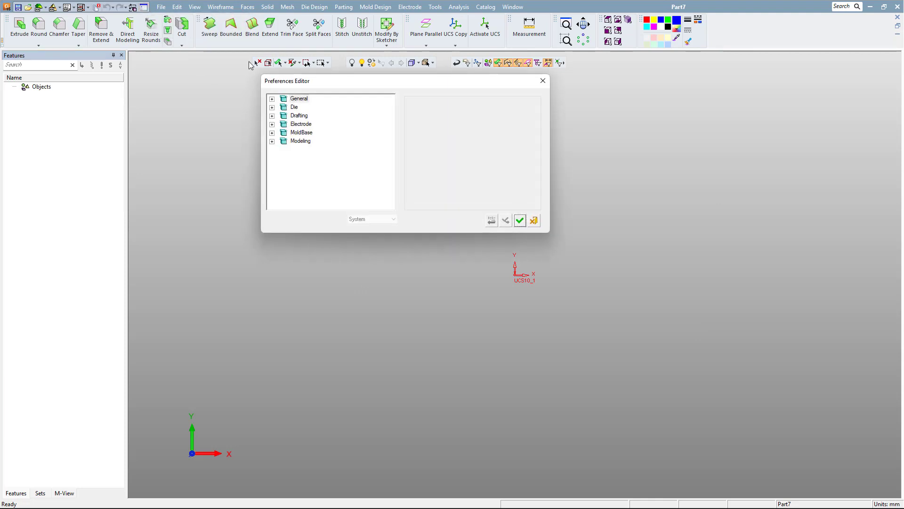
left_click(271, 99)
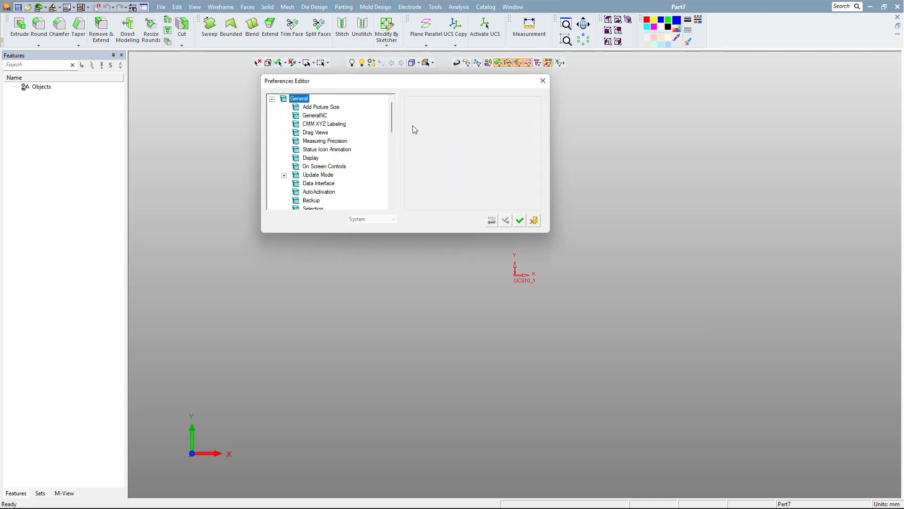
left_click_drag(391, 122, 392, 135)
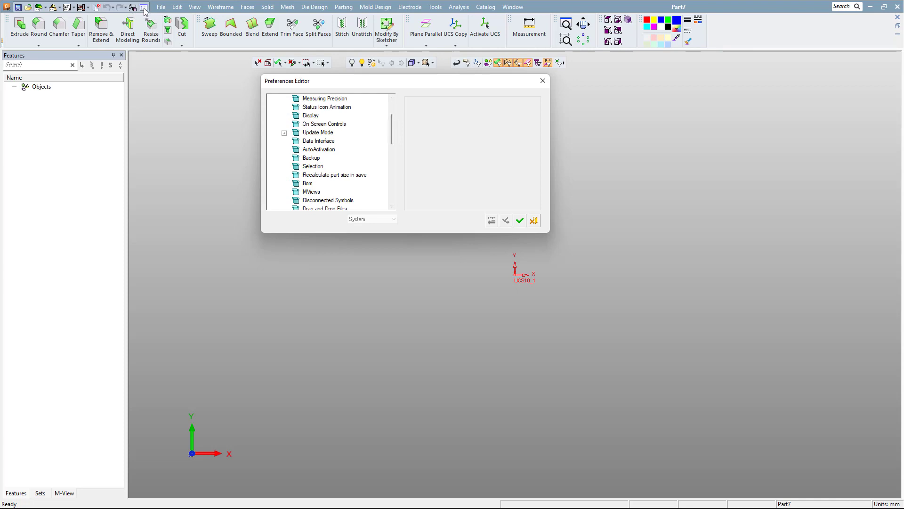
mouse_move(392, 128)
left_mouse_down()
mouse_move(392, 178)
mouse_move(389, 151)
left_mouse_up()
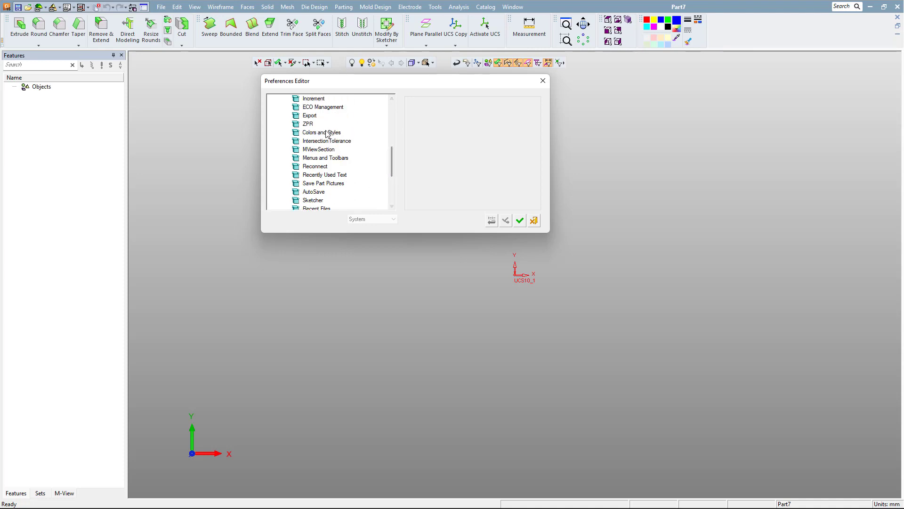
left_click(328, 132)
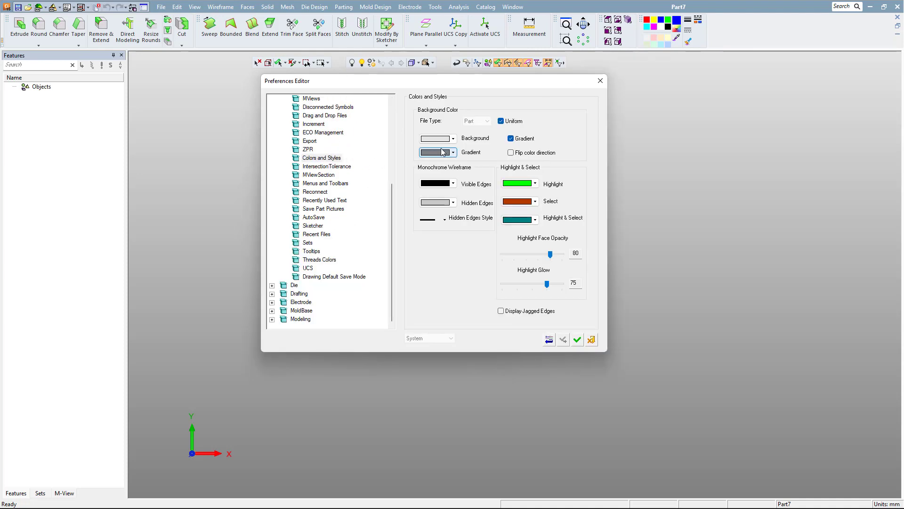
Step: Switch the Uniform and Gradient background off and back on, applying a grey gradient
left_click(501, 121)
left_click(511, 139)
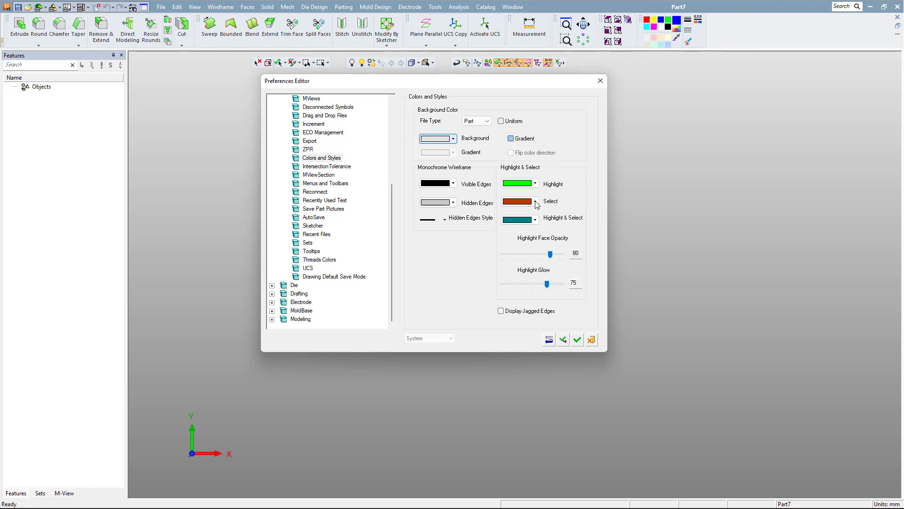
left_click(564, 341)
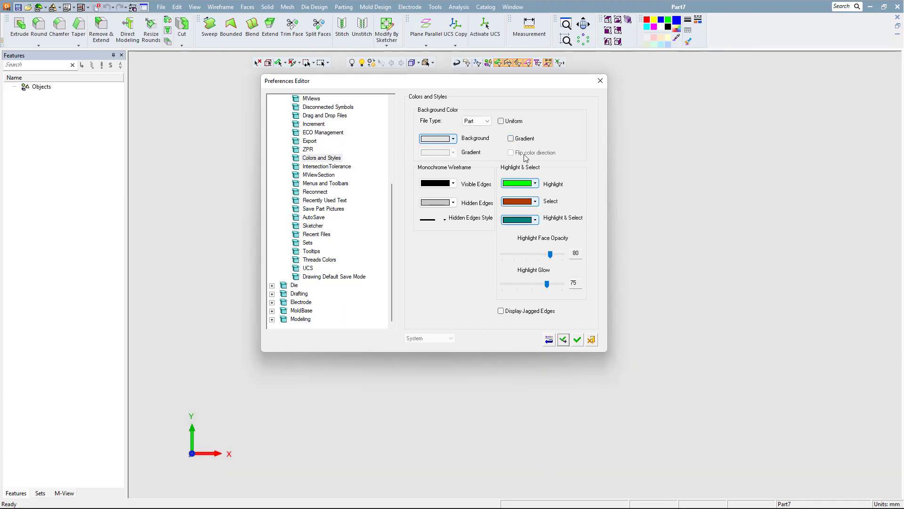
left_click(502, 121)
left_click(511, 138)
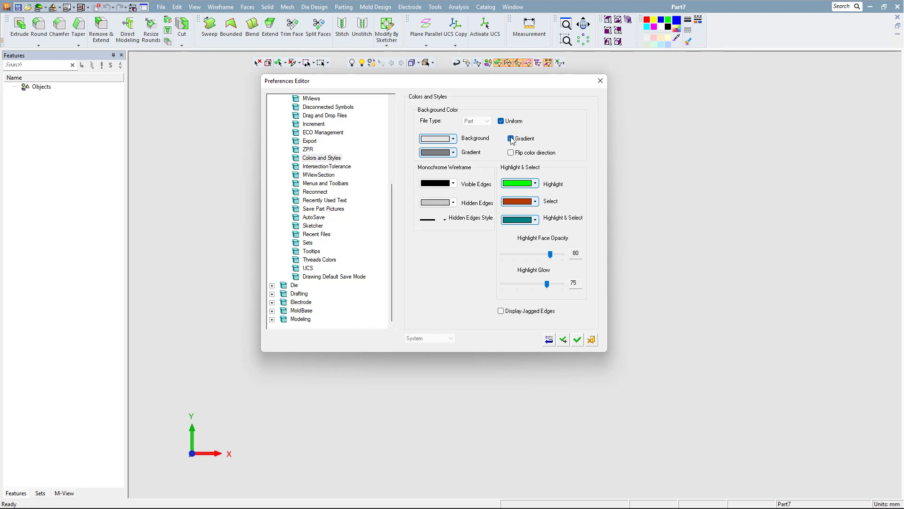
left_click(450, 154)
left_click(451, 155)
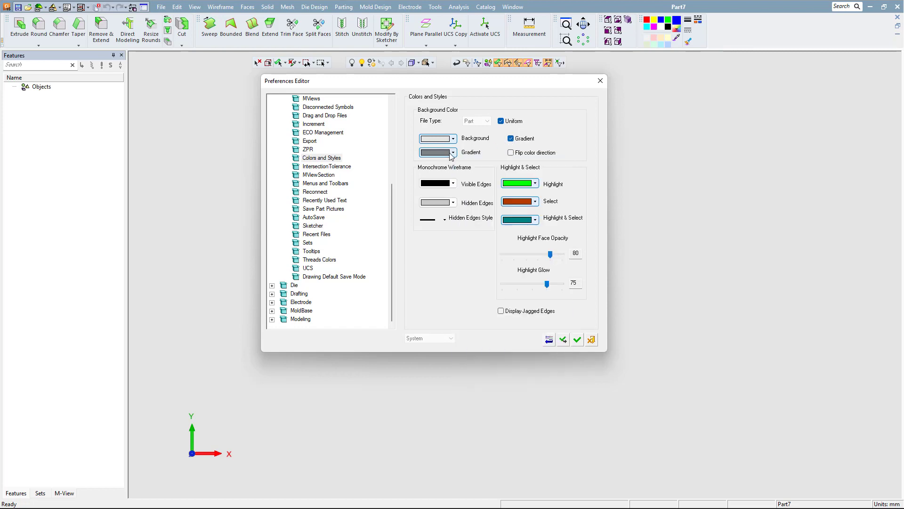
left_click(566, 339)
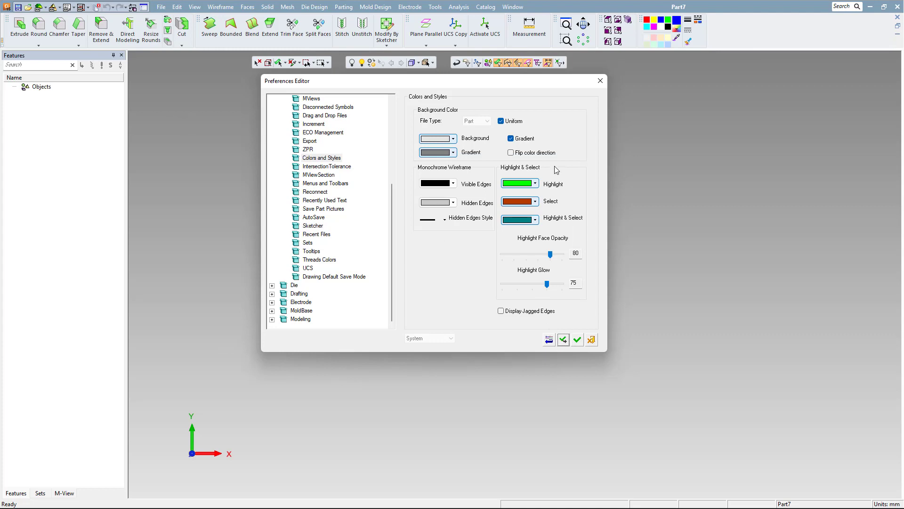
Step: Flip the gradient colour direction, apply it, and move the dialog off the UCS marker
left_click(511, 152)
left_click(564, 340)
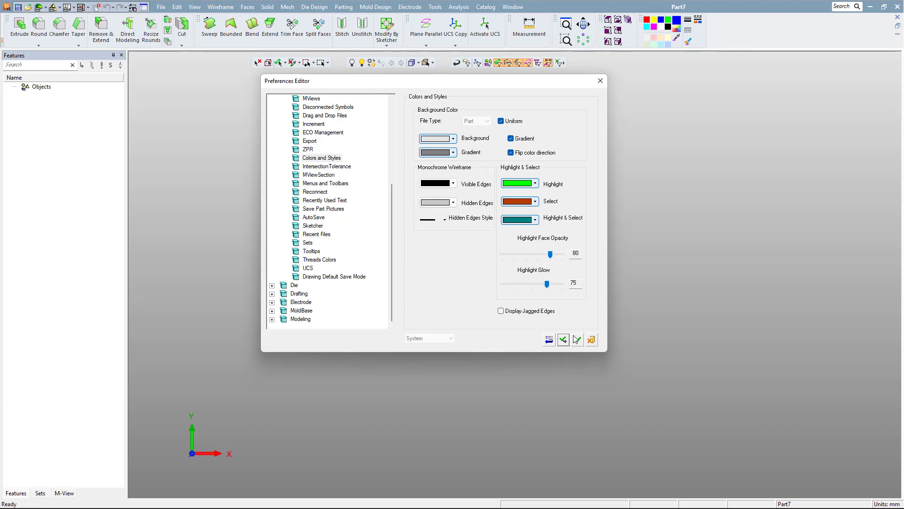
mouse_move(482, 82)
left_mouse_down()
mouse_move(231, 128)
mouse_move(248, 105)
left_mouse_up()
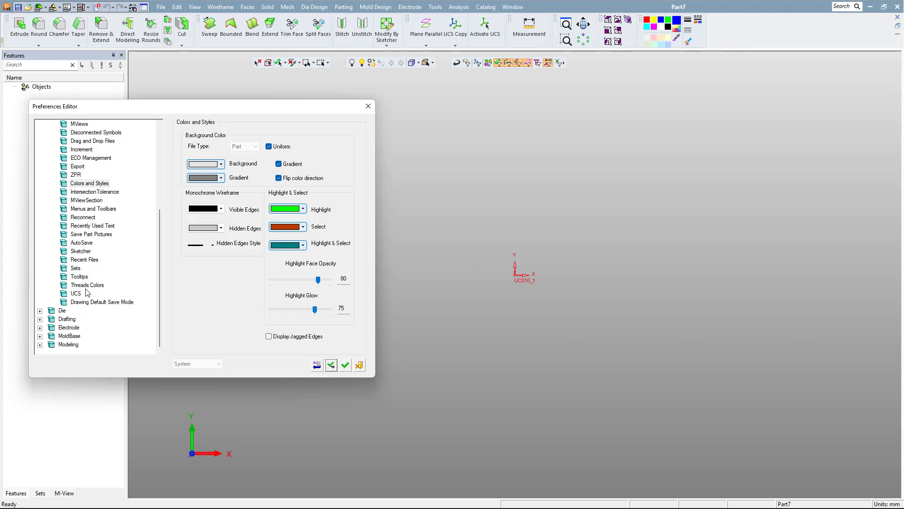
Step: On the UCS preferences page, apply Very Small as the geometry UCS size
left_click(77, 293)
left_click_drag(158, 193, 159, 209)
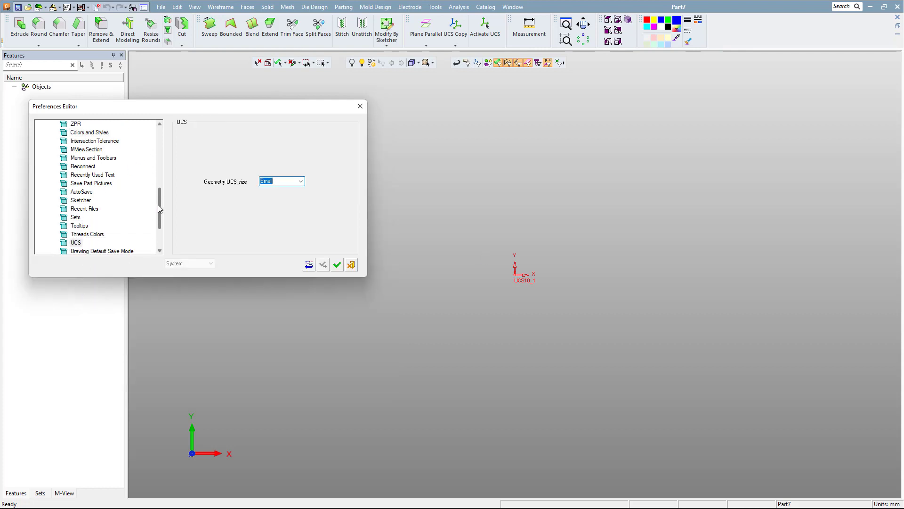
left_click(75, 242)
left_click(302, 186)
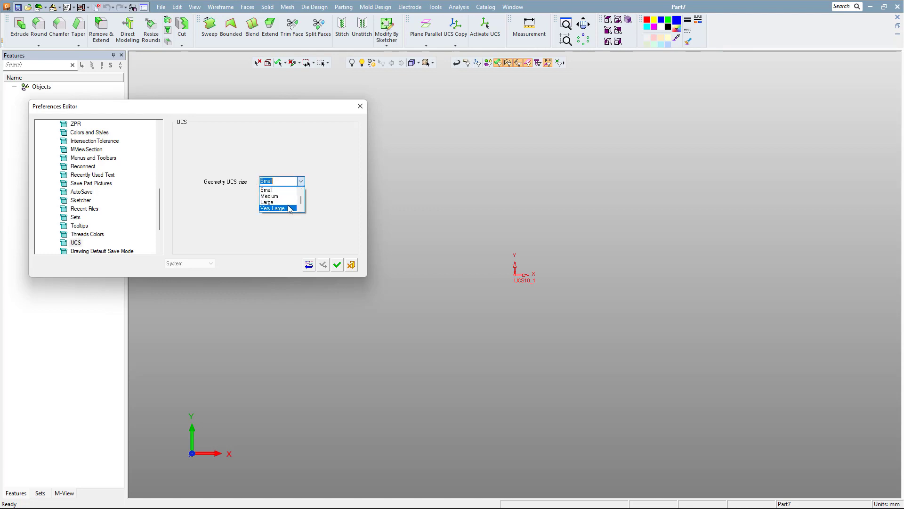
scroll(300, 200, "up", 1)
scroll(302, 206, "down", 1)
left_click_drag(302, 206, 303, 198)
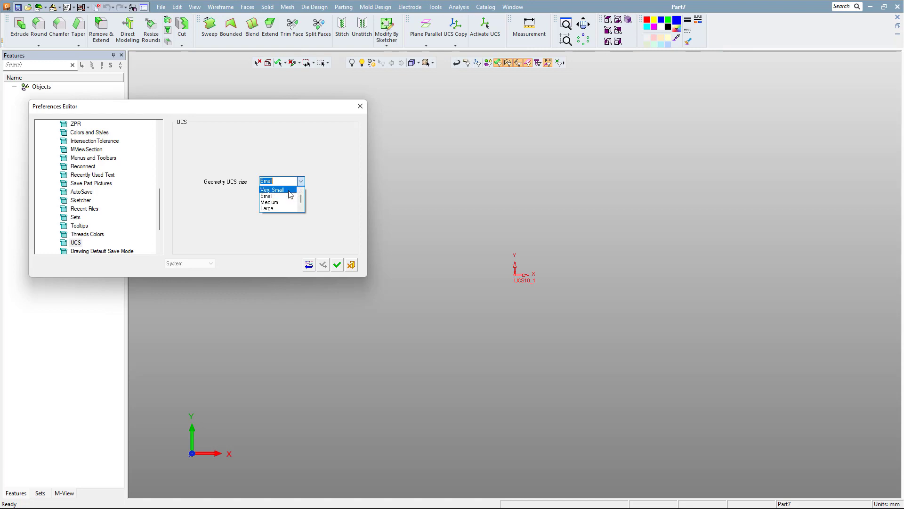
left_click(290, 190)
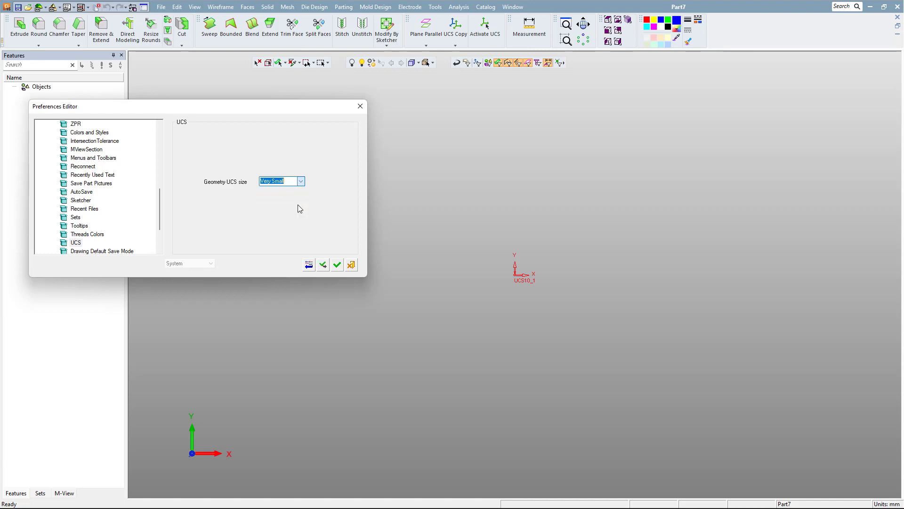
left_click(324, 265)
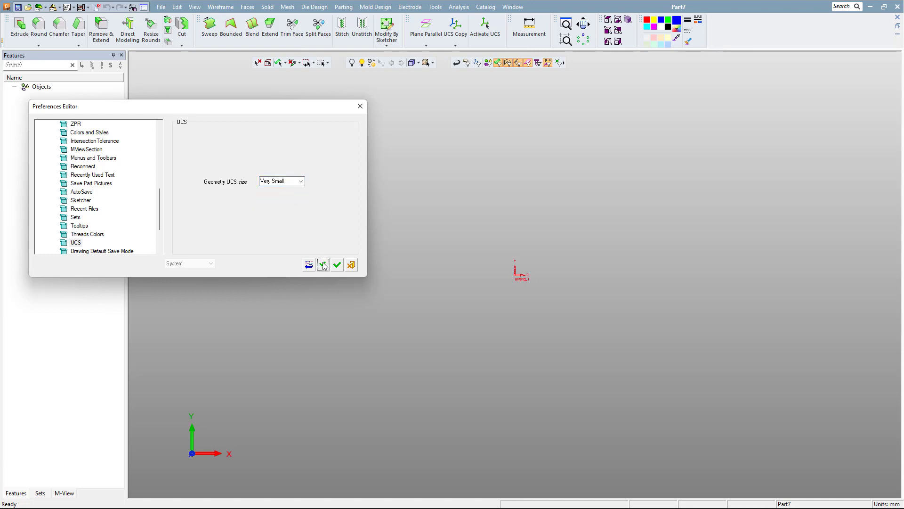
Step: Apply Very Large, then settle on Small as the geometry UCS size
left_click(301, 182)
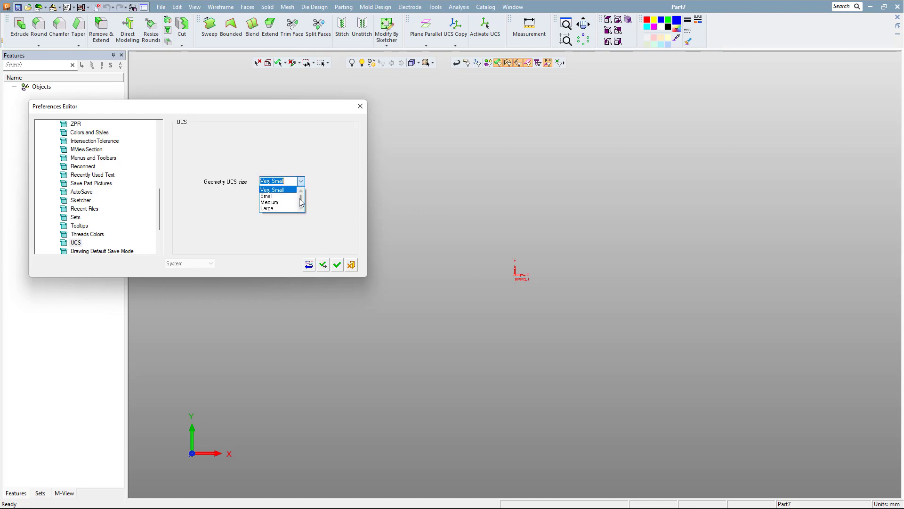
left_click(302, 210)
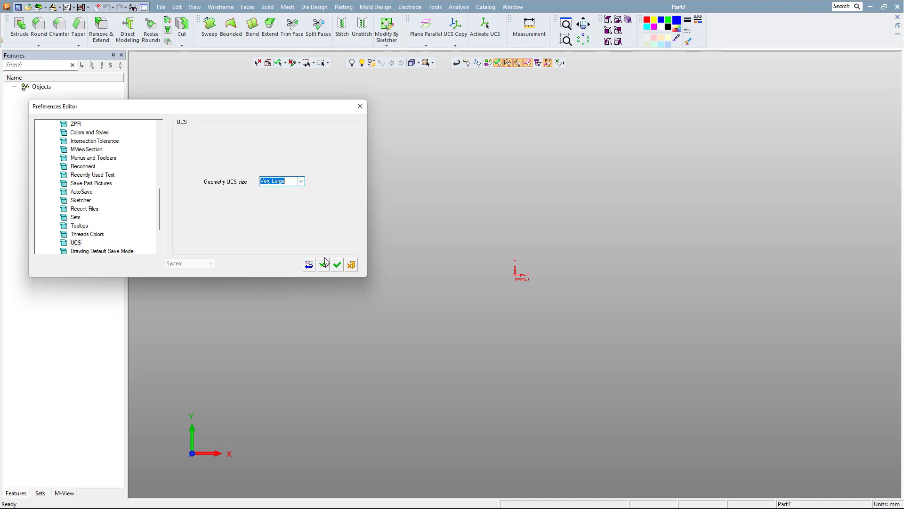
left_click(323, 265)
left_click(300, 183)
scroll(301, 188, "up", 1)
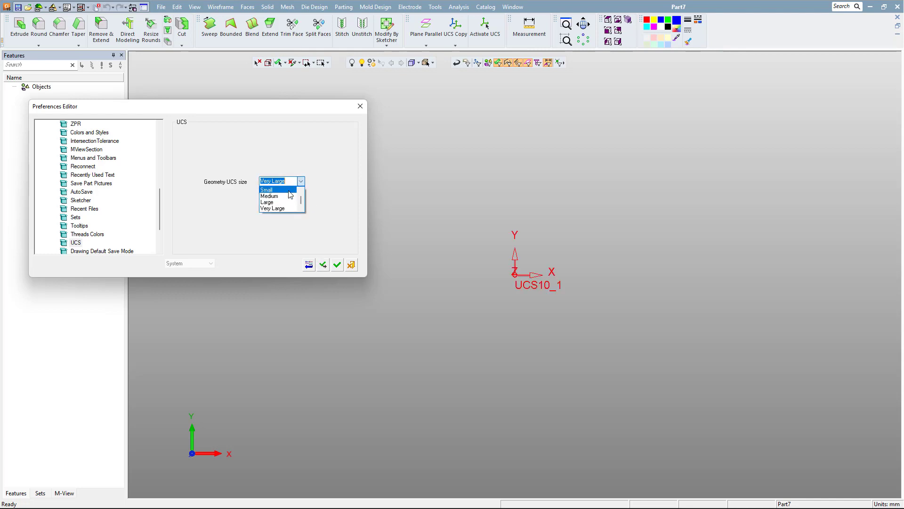
left_click(271, 192)
left_click(324, 264)
Step: Show the ZPR mouse settings page and move the Preferences window up and right
left_click(161, 202)
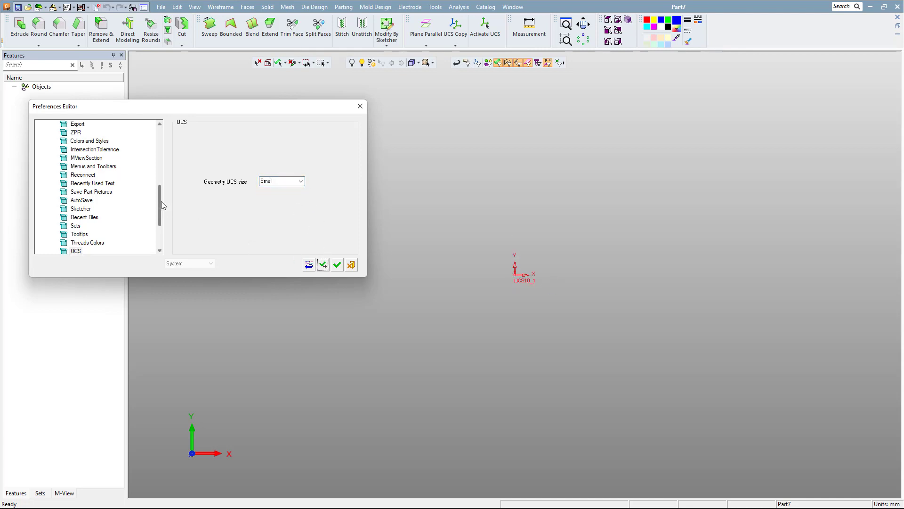
scroll(153, 197, "up", 1)
scroll(157, 197, "up", 4)
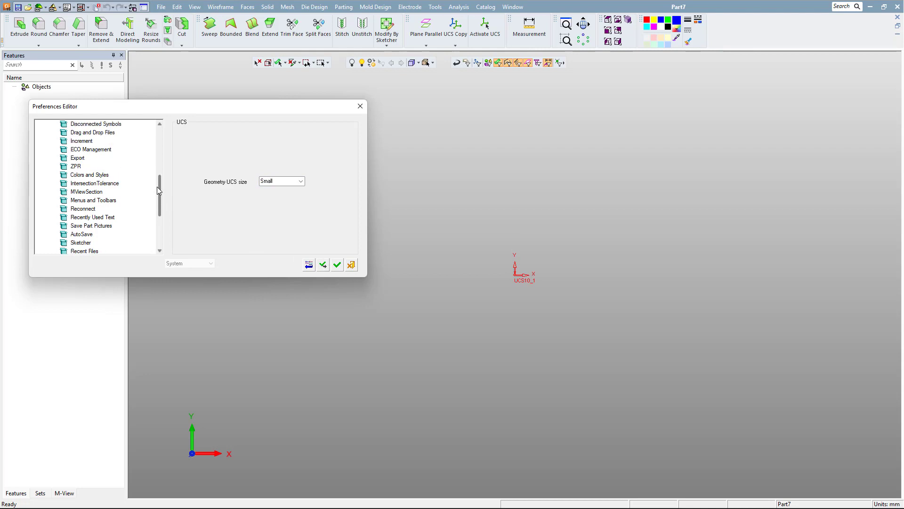
left_click(75, 166)
left_click_drag(253, 107, 354, 62)
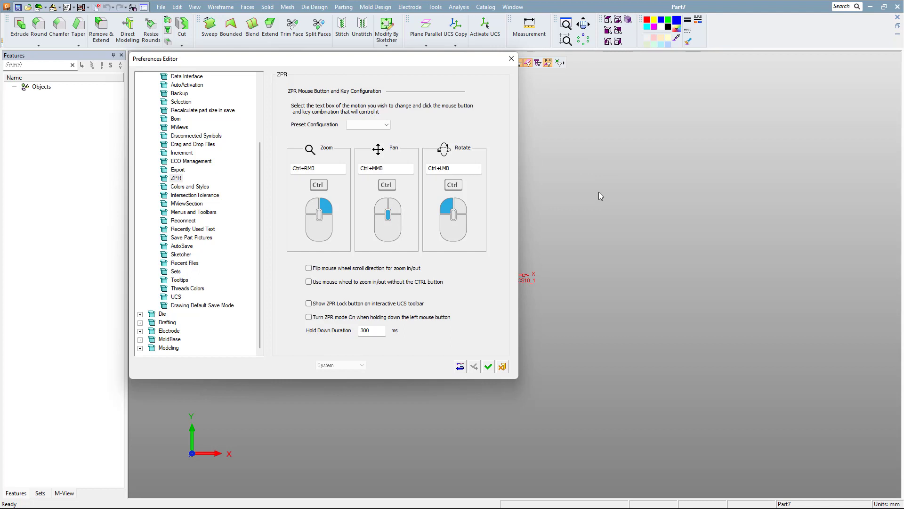
Step: Close the Preferences Editor, inspect the resized UCS10_1 marker, and return to the front view
left_click(511, 58)
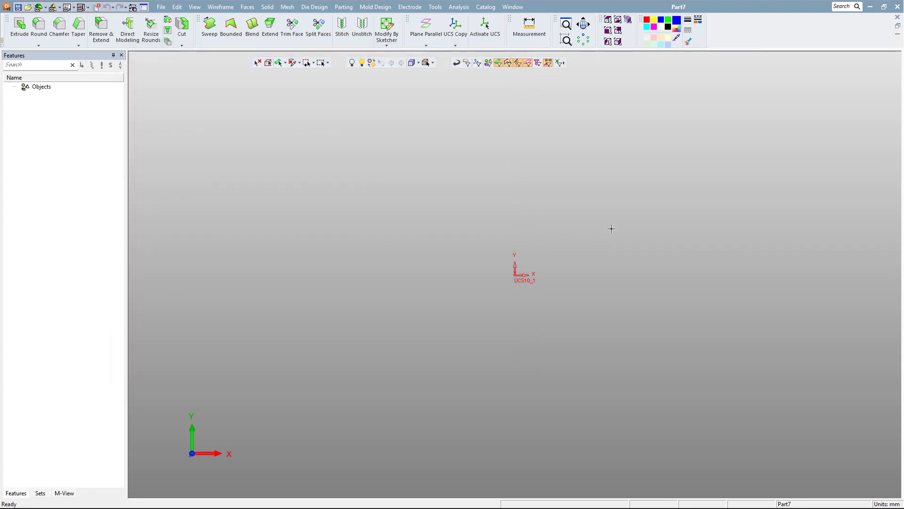
mouse_move(553, 230)
left_mouse_down()
mouse_move(384, 347)
mouse_move(393, 380)
left_mouse_up()
left_click(258, 63)
mouse_move(578, 192)
middle_mouse_down()
mouse_move(494, 277)
mouse_move(533, 236)
middle_mouse_up()
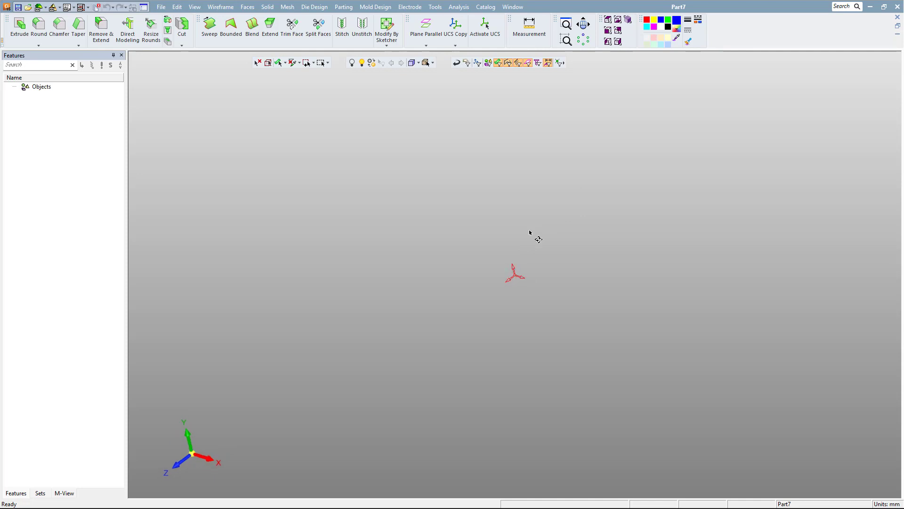
left_click(188, 458)
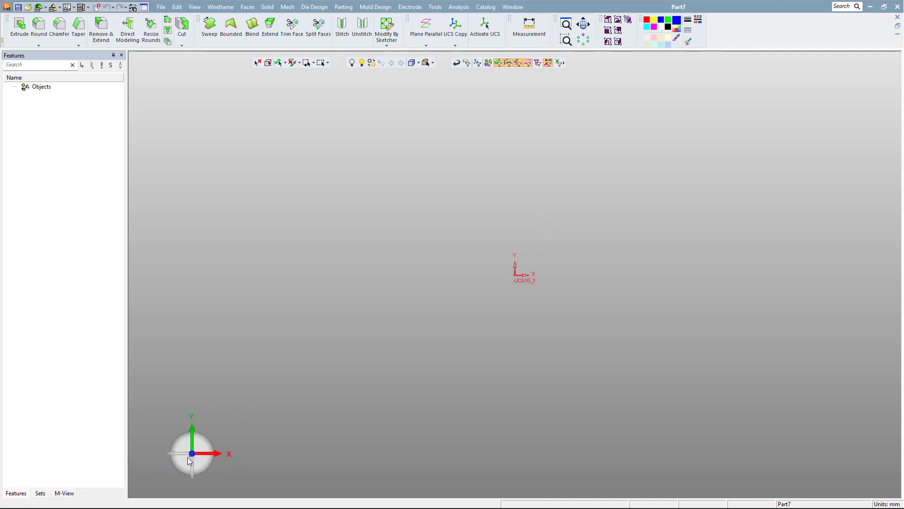
left_click(143, 7)
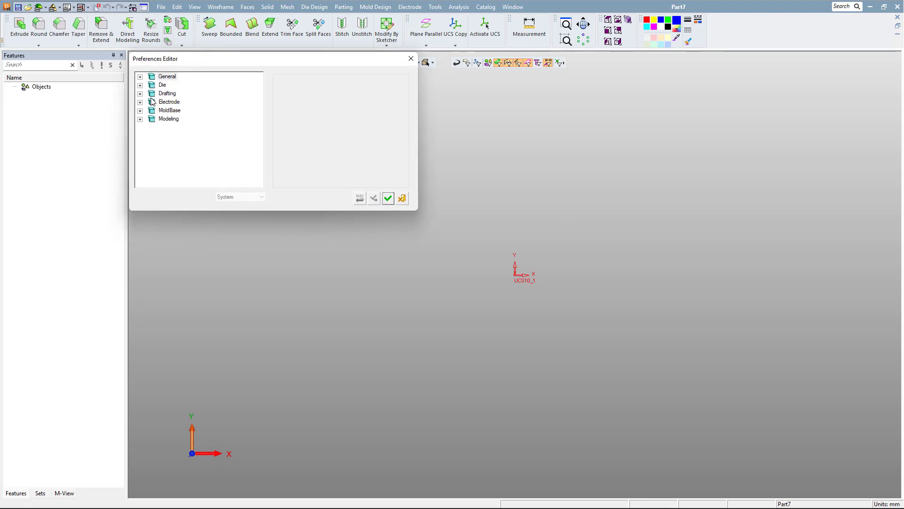
left_click(140, 76)
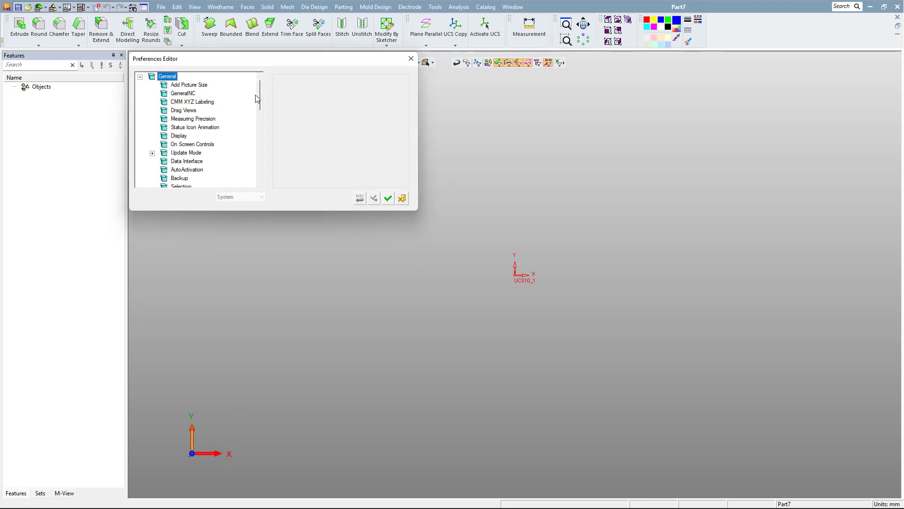
scroll(256, 108, "down", 2)
scroll(255, 121, "down", 1)
scroll(226, 137, "down", 1)
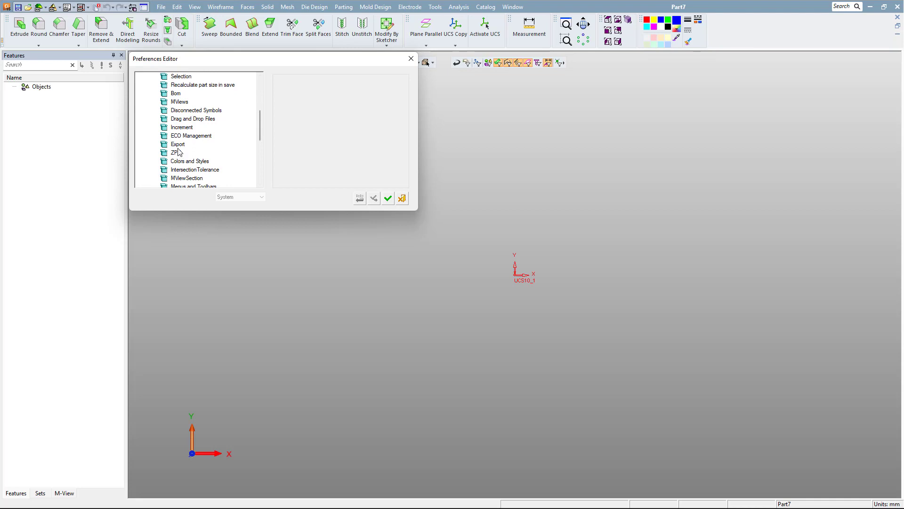
left_click(178, 153)
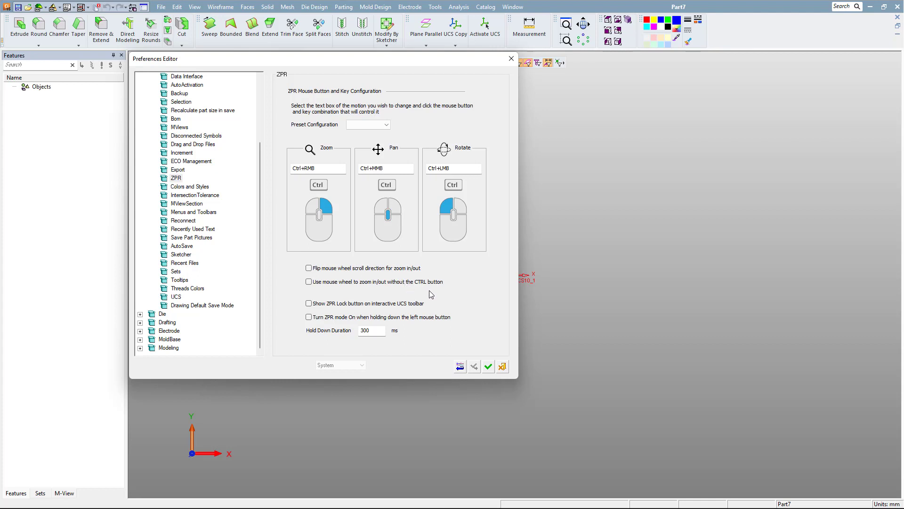
left_click(386, 124)
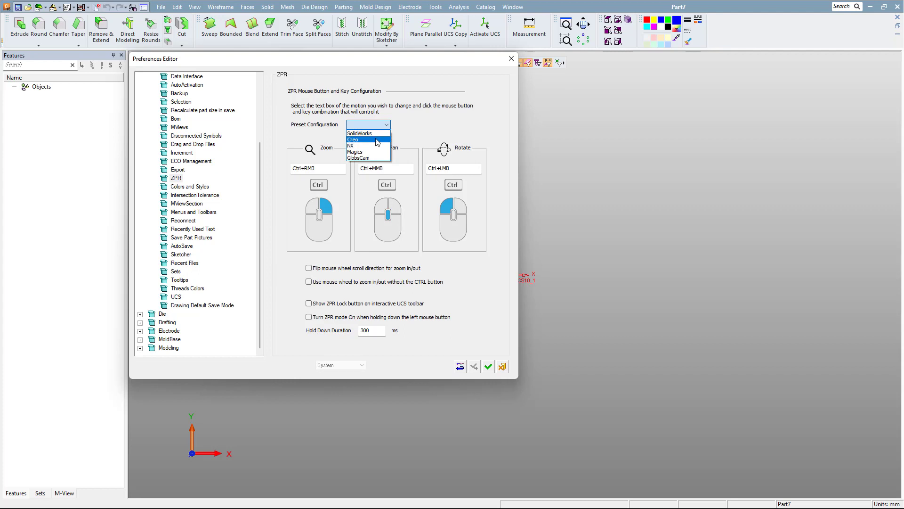
left_click(386, 126)
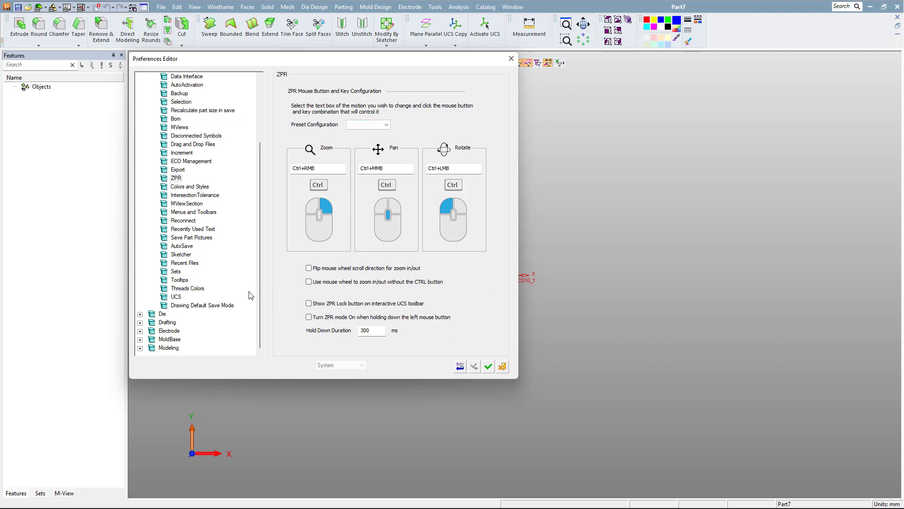
left_click_drag(260, 267, 258, 178)
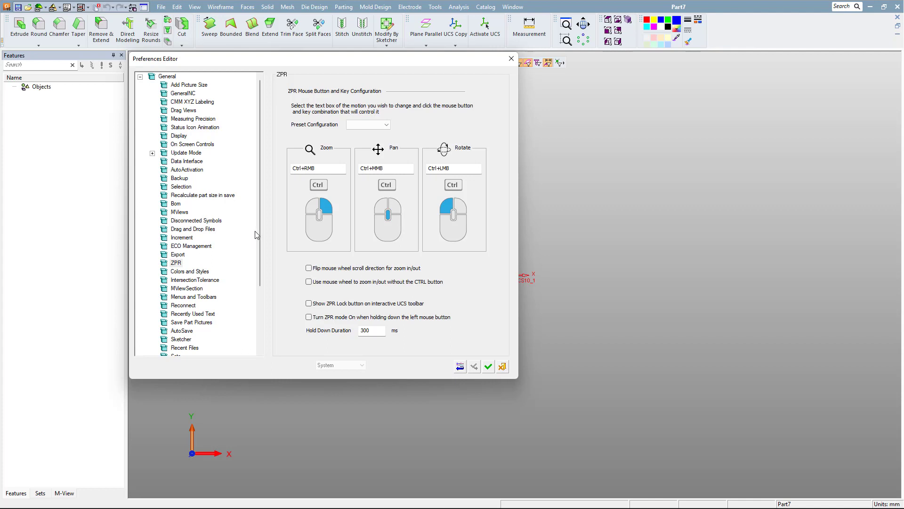
scroll(259, 230, "down", 1)
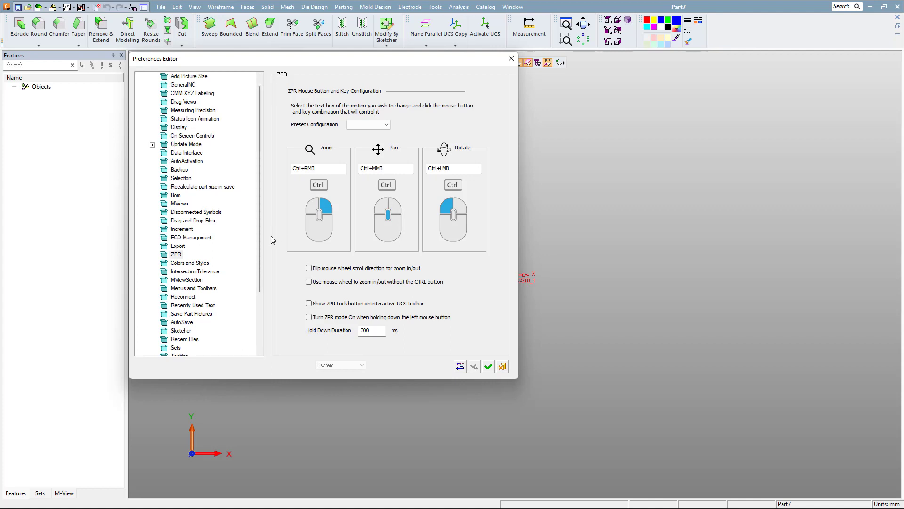
scroll(263, 242, "down", 2)
scroll(263, 247, "down", 3)
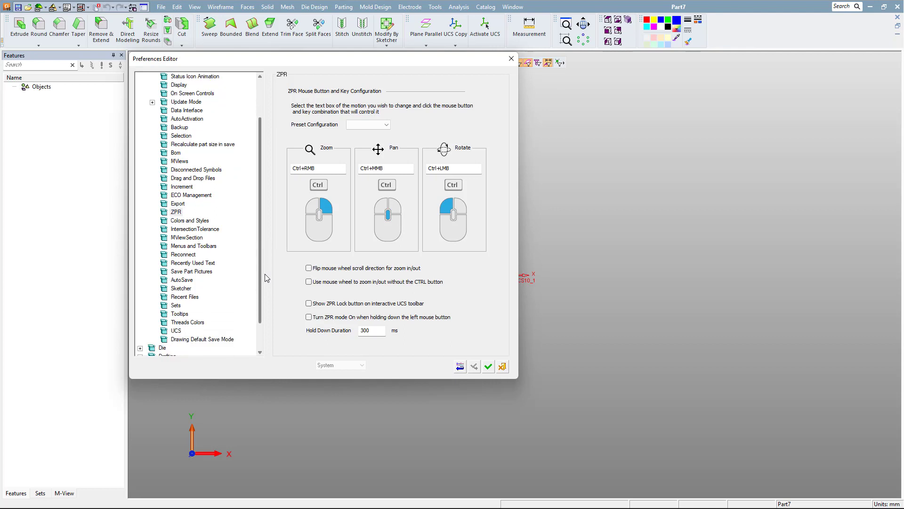
scroll(265, 274, "down", 2)
scroll(267, 288, "down", 2)
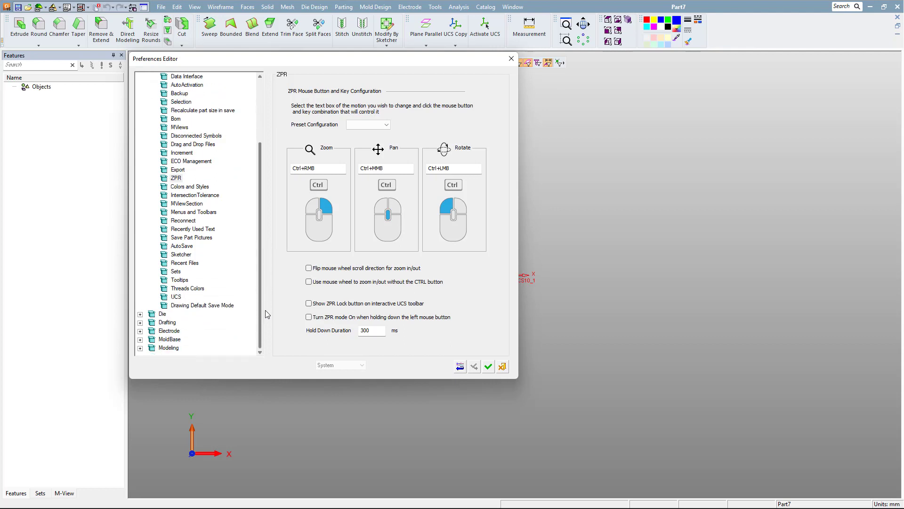
left_click(489, 368)
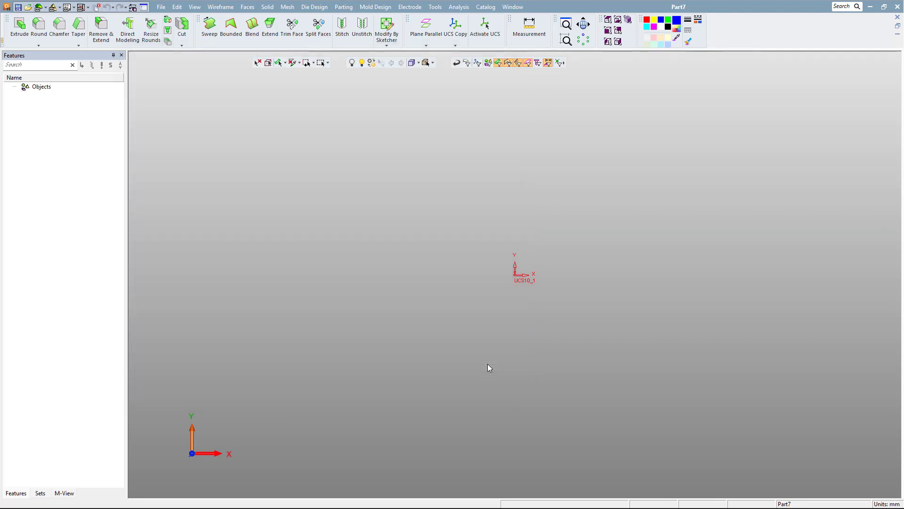